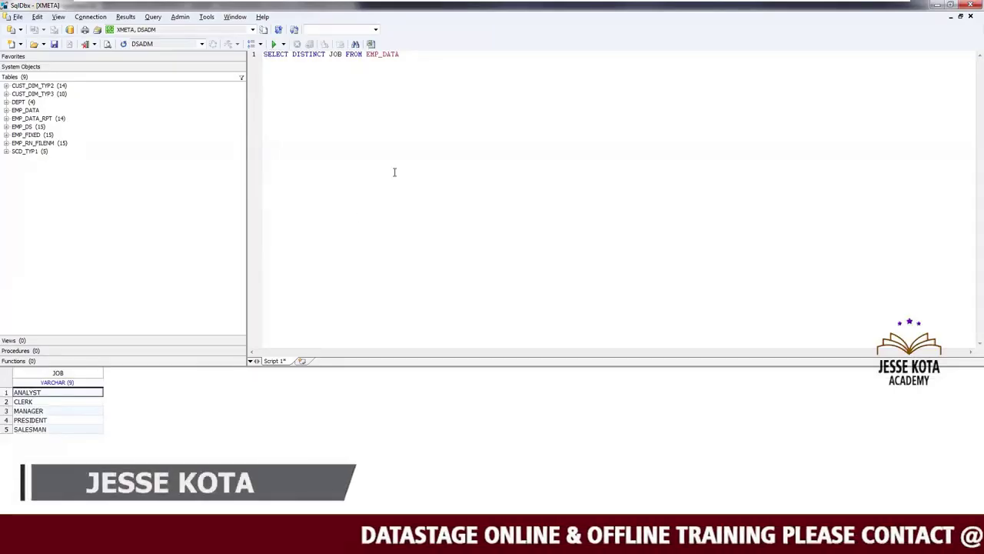
# - Go through the distinct JOB values in the EMP_DATA query results
pyautogui.click(48, 402)
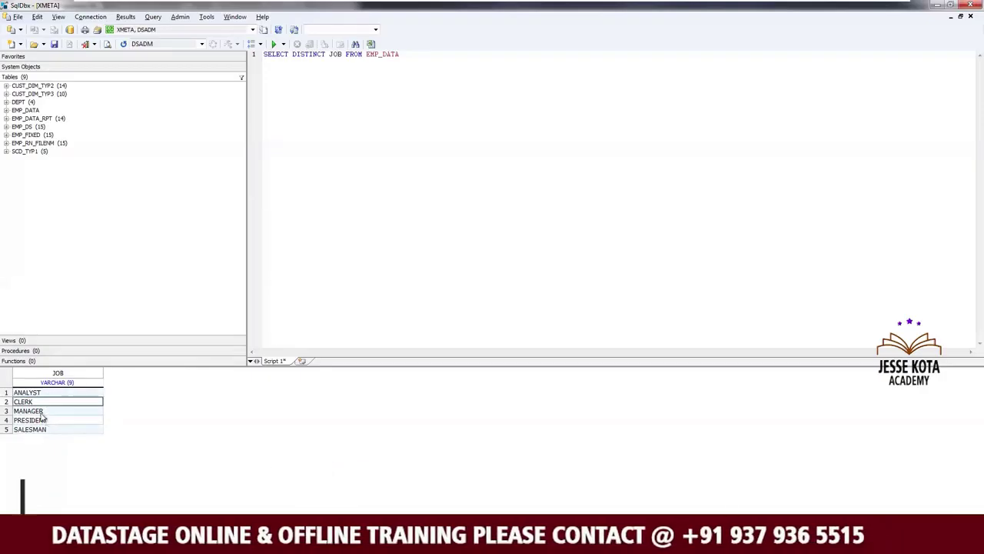
pyautogui.click(45, 412)
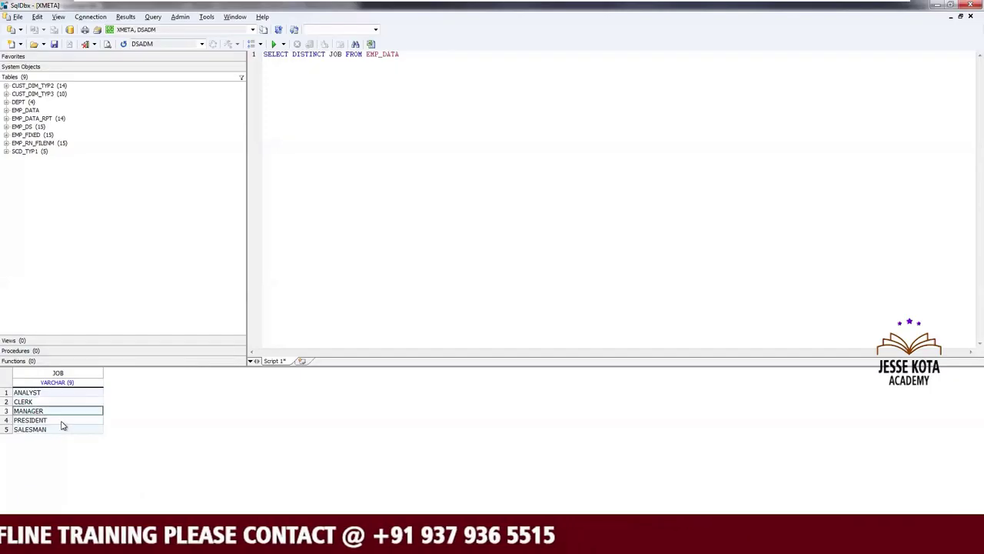
pyautogui.click(53, 420)
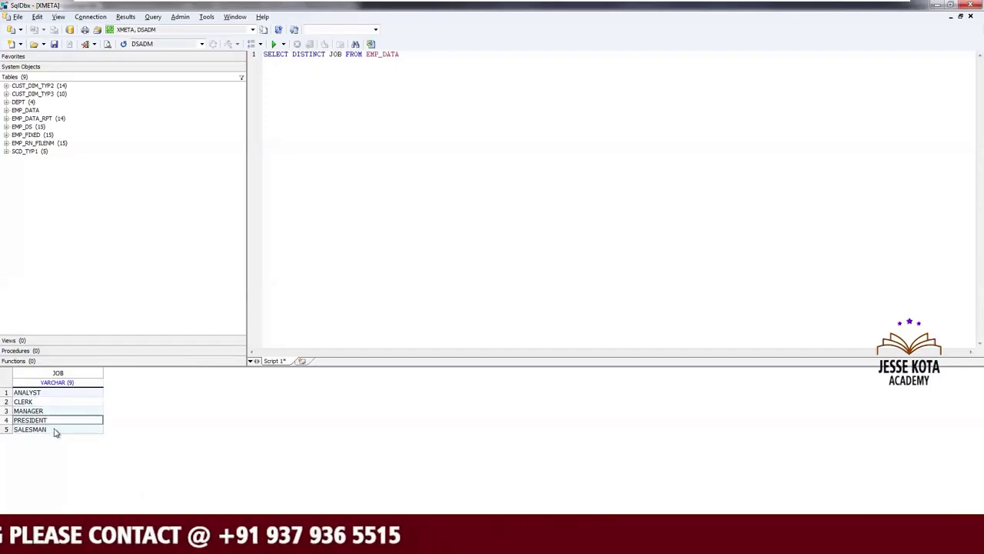
pyautogui.click(54, 430)
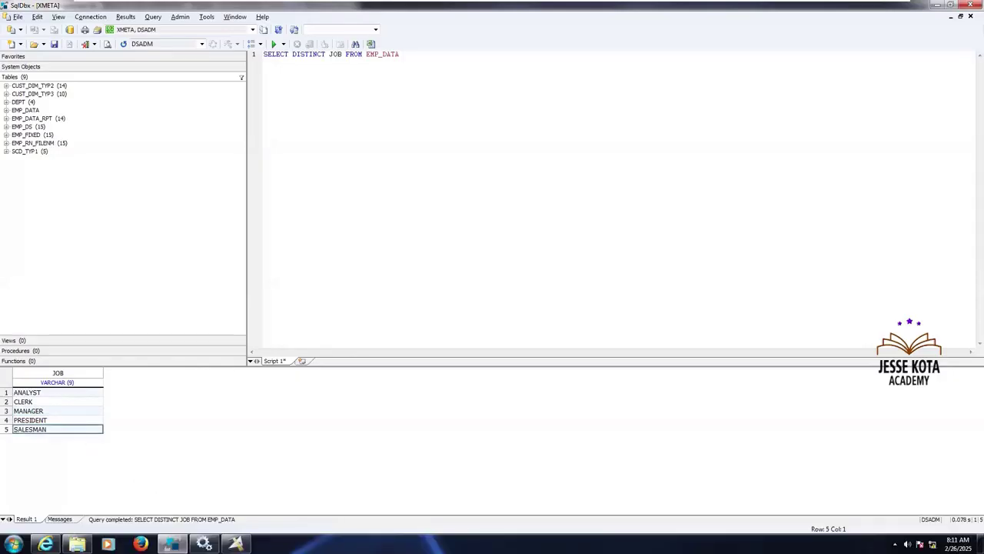
# - Switch to DataStage Designer and accept the Seq_Emp_Pipe source stage settings to return to the job canvas
pyautogui.hotkey('alt', 'Tab')
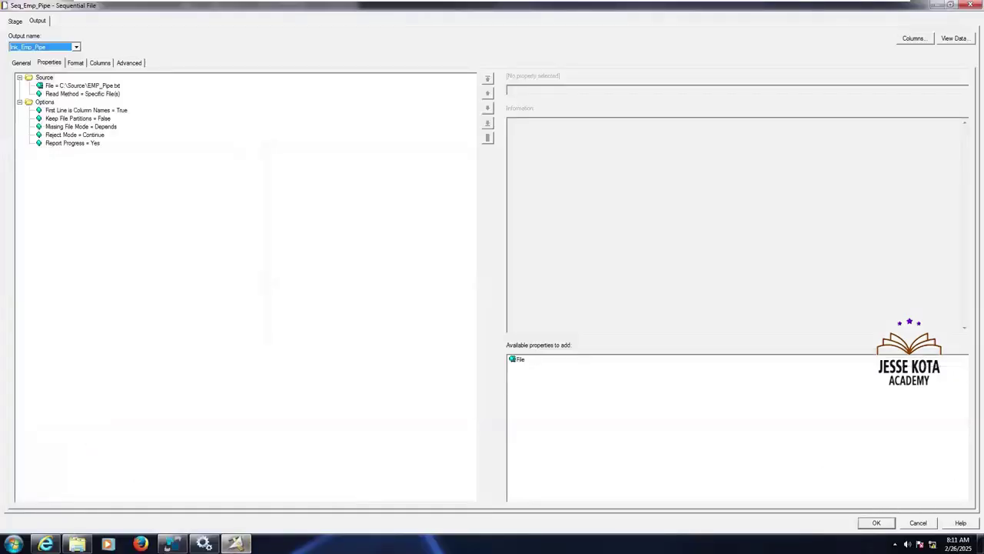
pyautogui.press('Return')
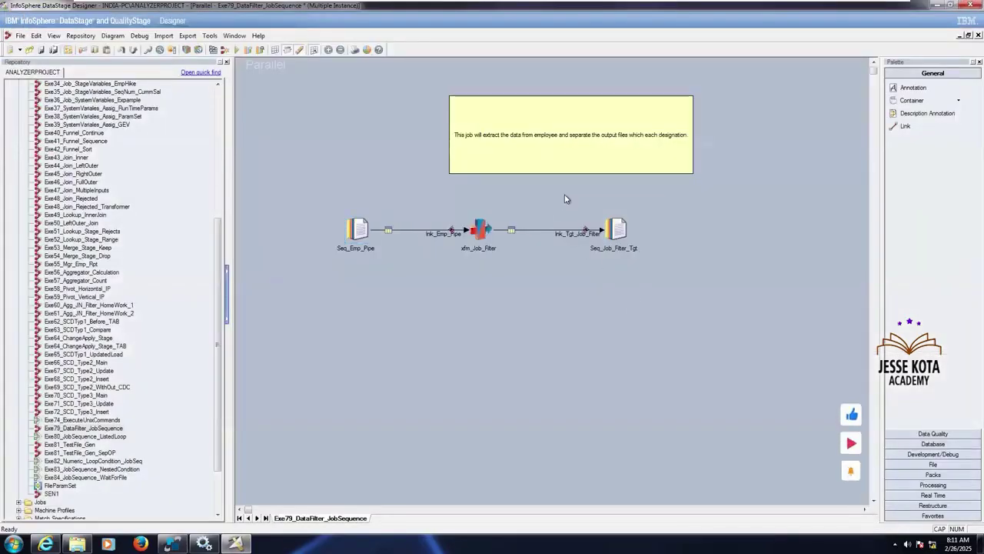
pyautogui.moveTo(670, 278); pyautogui.dragTo(669, 277)
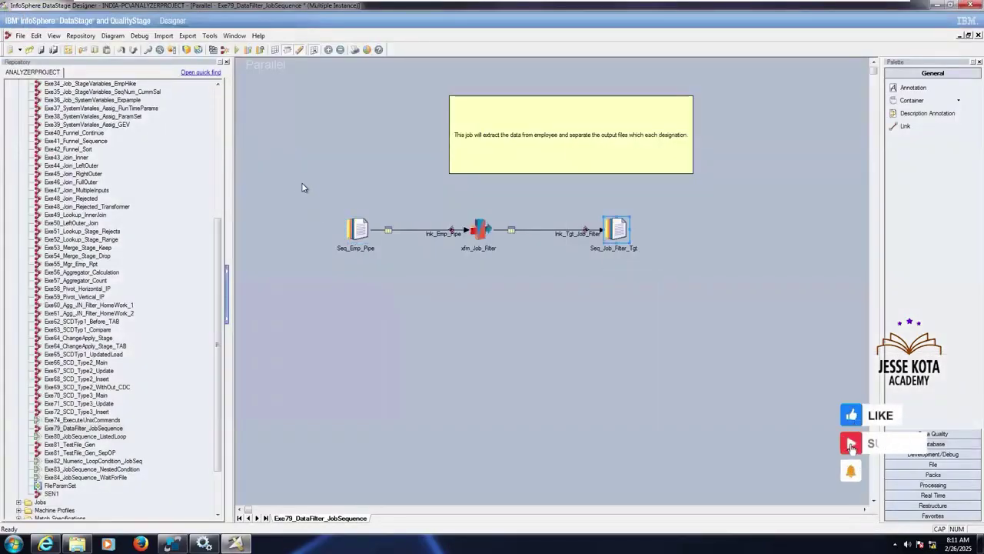
pyautogui.moveTo(297, 182); pyautogui.dragTo(399, 334)
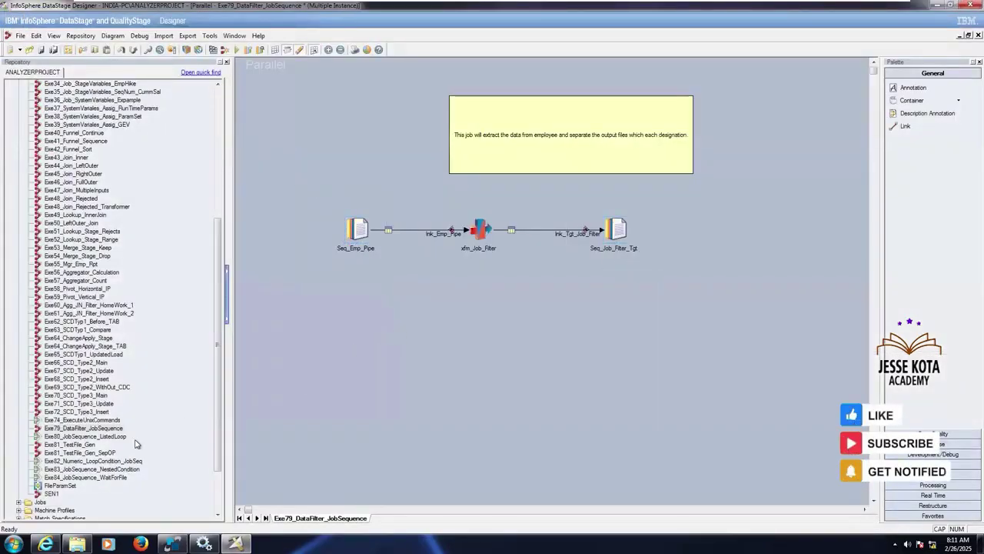
pyautogui.click(76, 544)
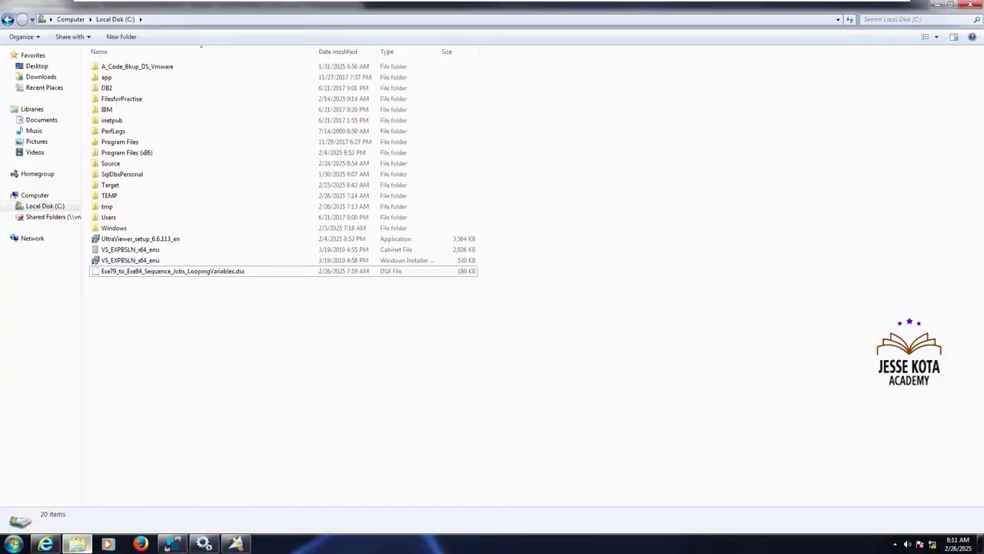
pyautogui.hotkey('alt', 'Tab')
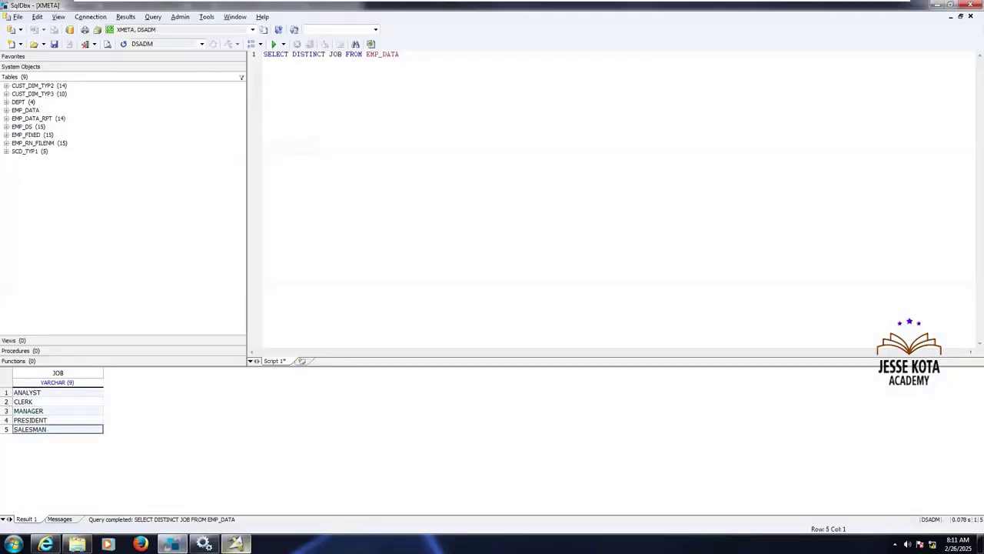
pyautogui.hotkey('alt', 'Tab')
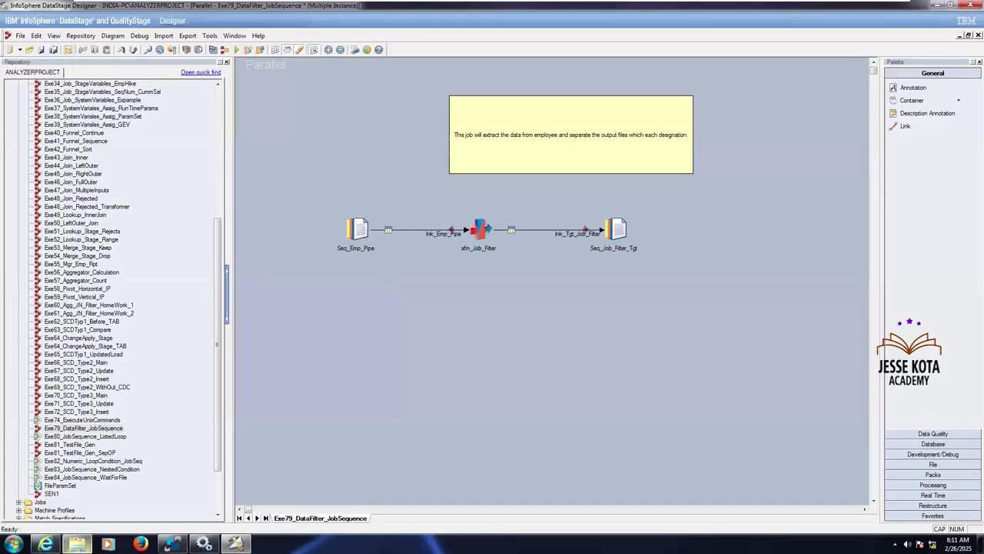
pyautogui.hotkey('alt', 'Tab')
pyautogui.hotkey('alt', 'Tab')
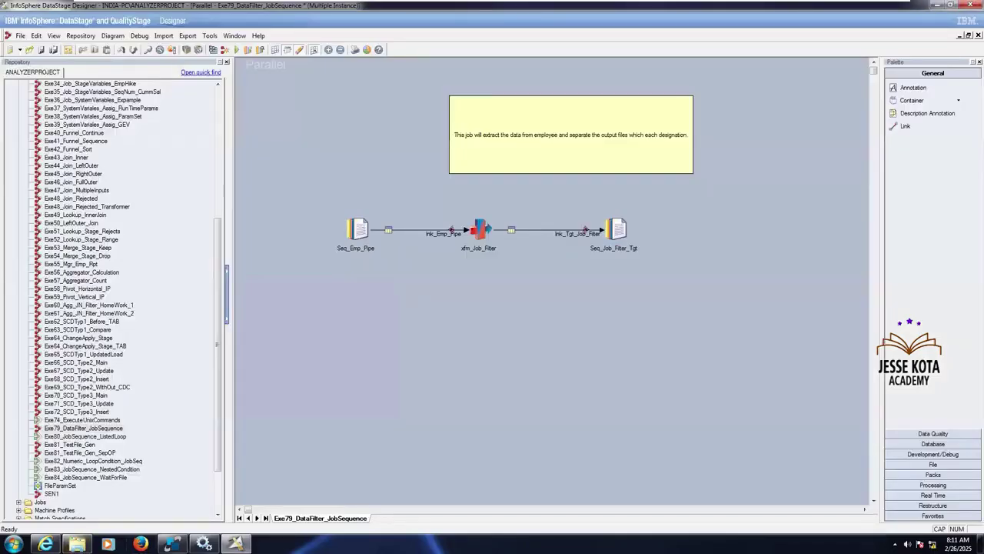
pyautogui.hotkey('alt', 'Tab')
pyautogui.hotkey('alt', 'Tab')
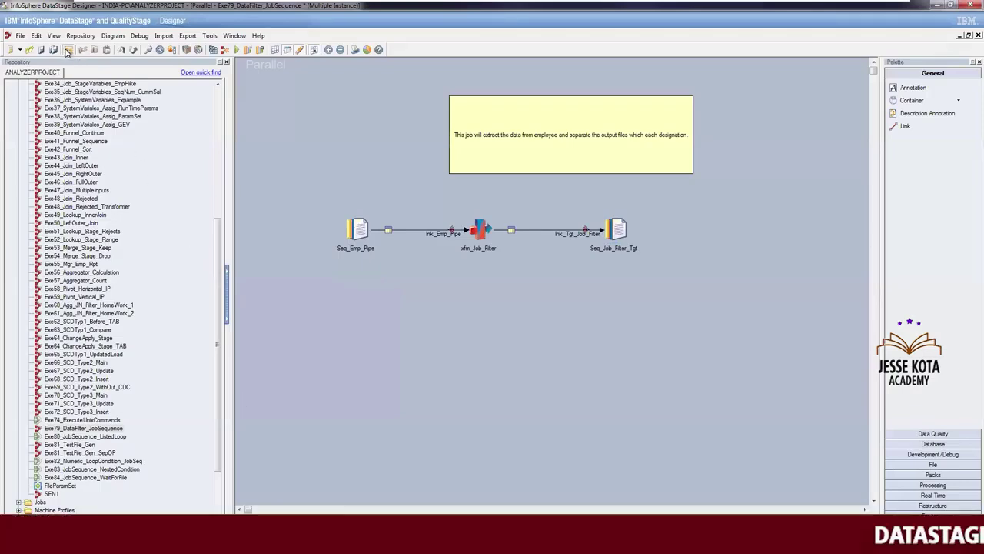
# - Open the job properties of Exe79_DataFilter_JobSequence and review the name, prompt, type and default value of the JOB_Filter parameter
pyautogui.click(67, 51)
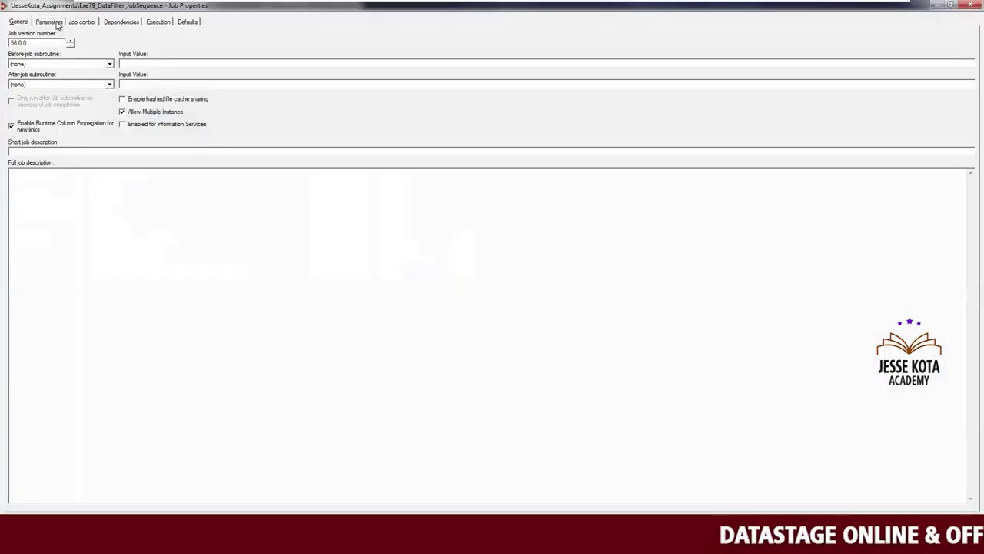
pyautogui.click(49, 22)
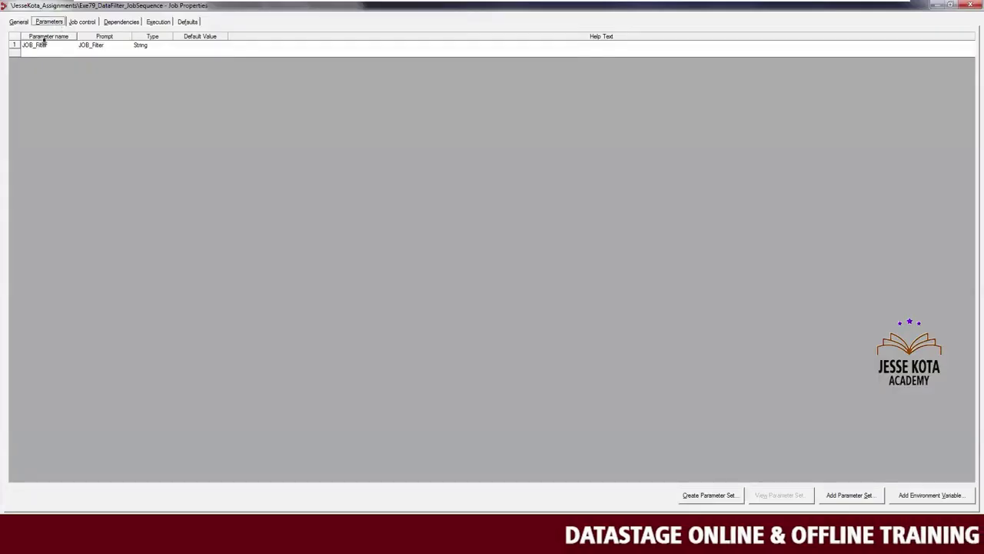
pyautogui.click(112, 48)
pyautogui.click(152, 45)
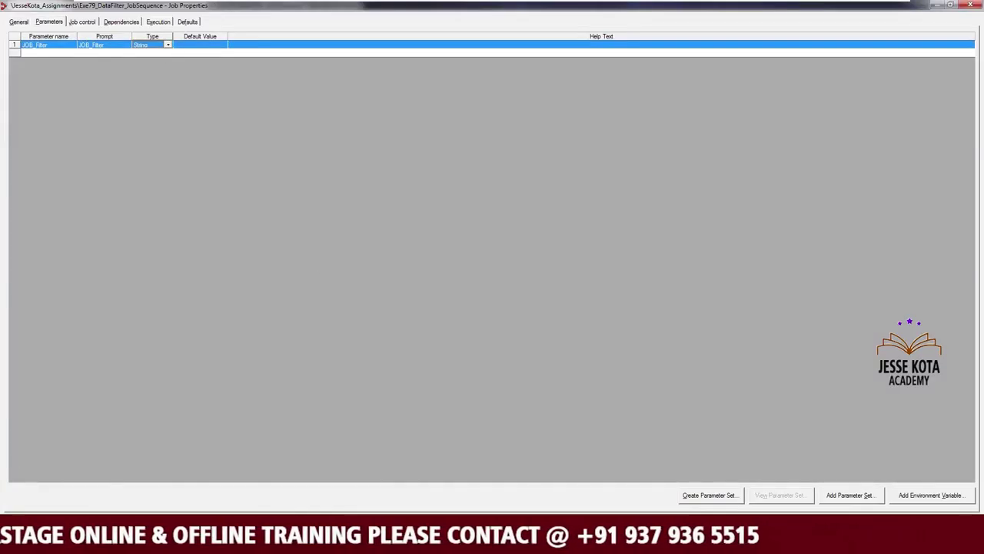
pyautogui.click(185, 45)
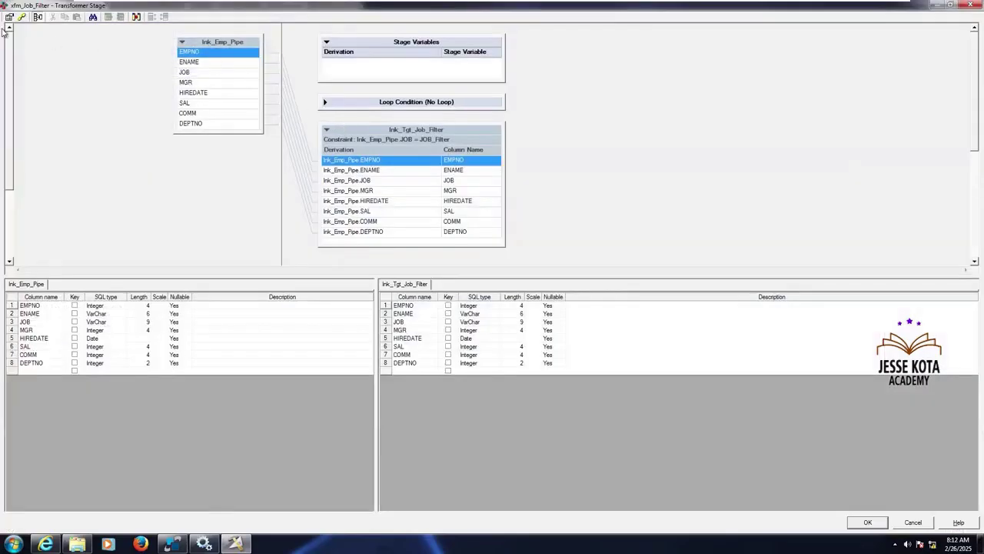
# - Clear the lnk_Tgt_Job_Filter constraint in xfm_Job_Filter and rebuild its first part as lnk_Emp_Pipe.JOB = using the input column
pyautogui.click(22, 17)
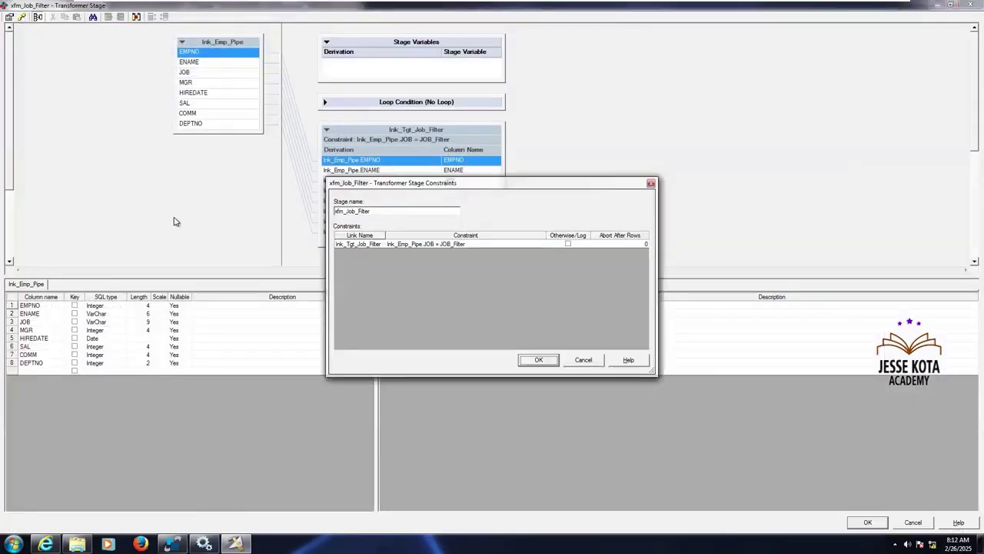
pyautogui.doubleClick(446, 246)
pyautogui.moveTo(466, 243); pyautogui.dragTo(98, 202)
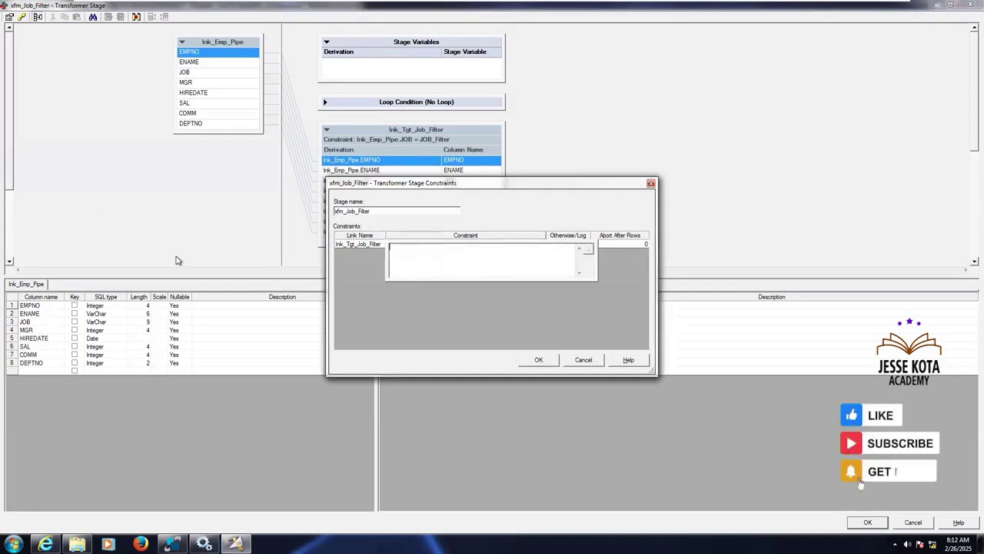
pyautogui.click(589, 251)
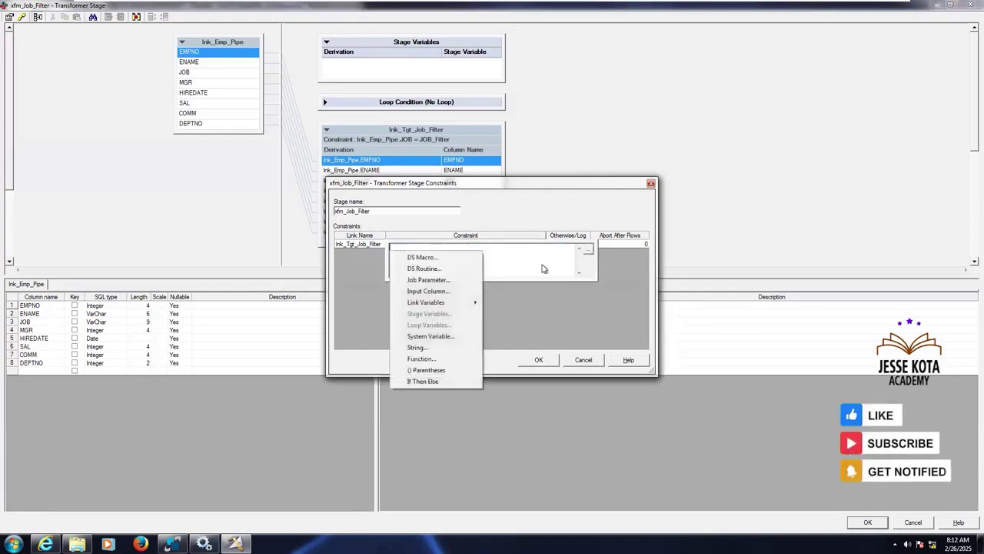
pyautogui.click(450, 292)
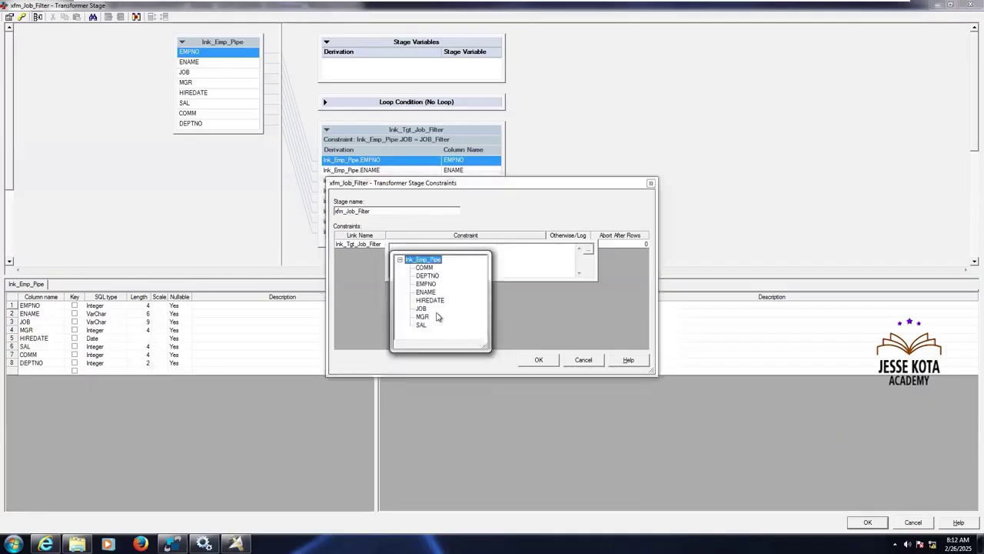
pyautogui.click(453, 307)
pyautogui.click(589, 251)
pyautogui.click(482, 261)
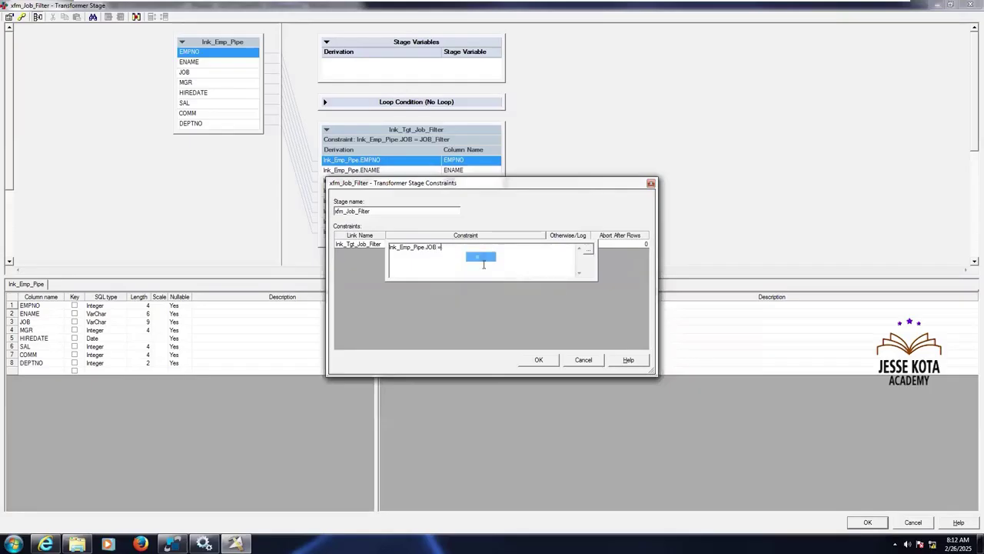
# - Complete the constraint with the JOB_Filter job parameter, accept it and leave the xfm_Job_Filter transformer
pyautogui.click(588, 251)
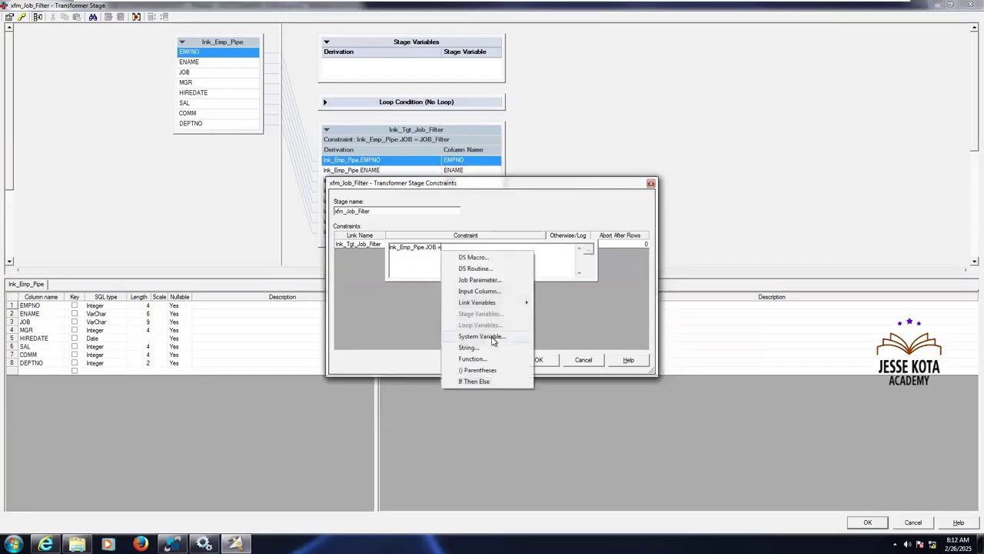
pyautogui.moveTo(491, 305)
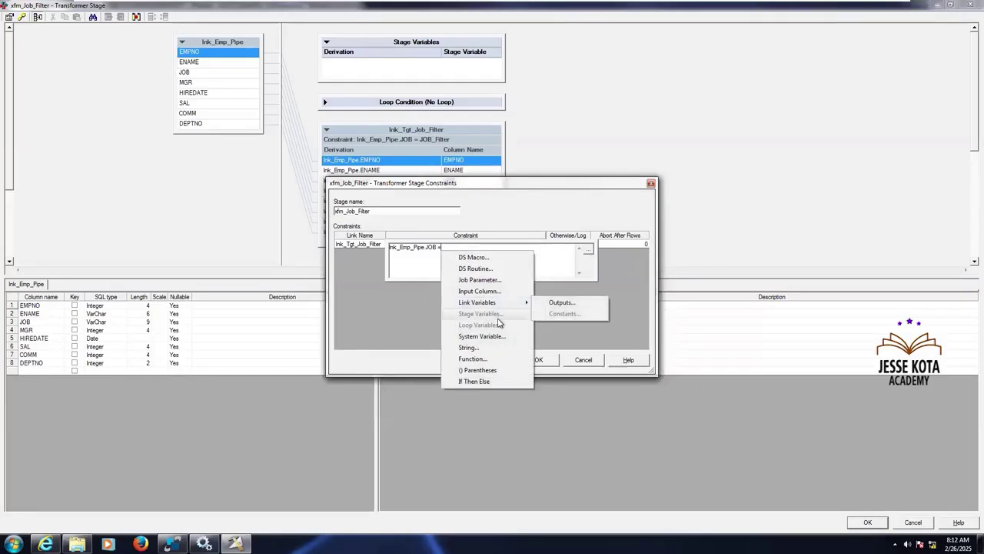
pyautogui.click(490, 280)
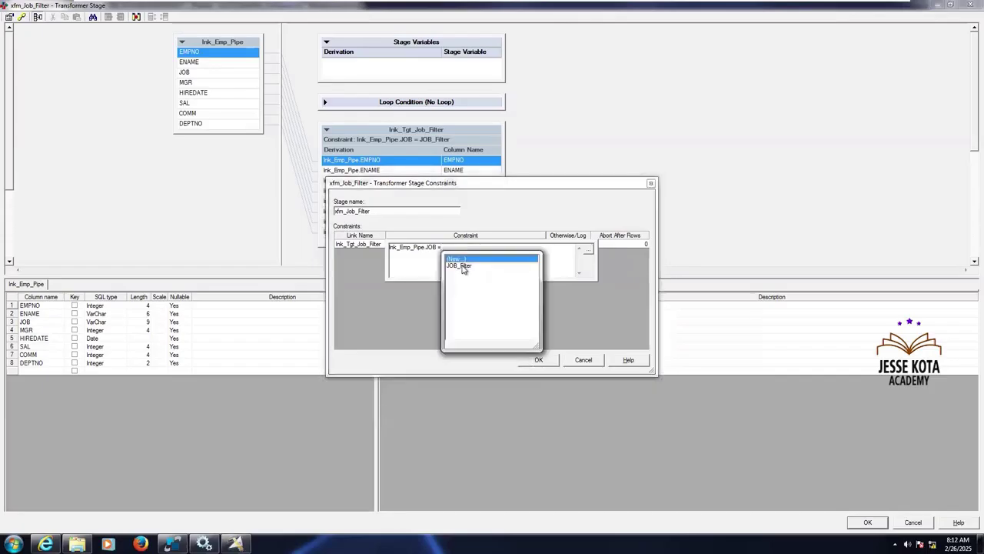
pyautogui.click(460, 266)
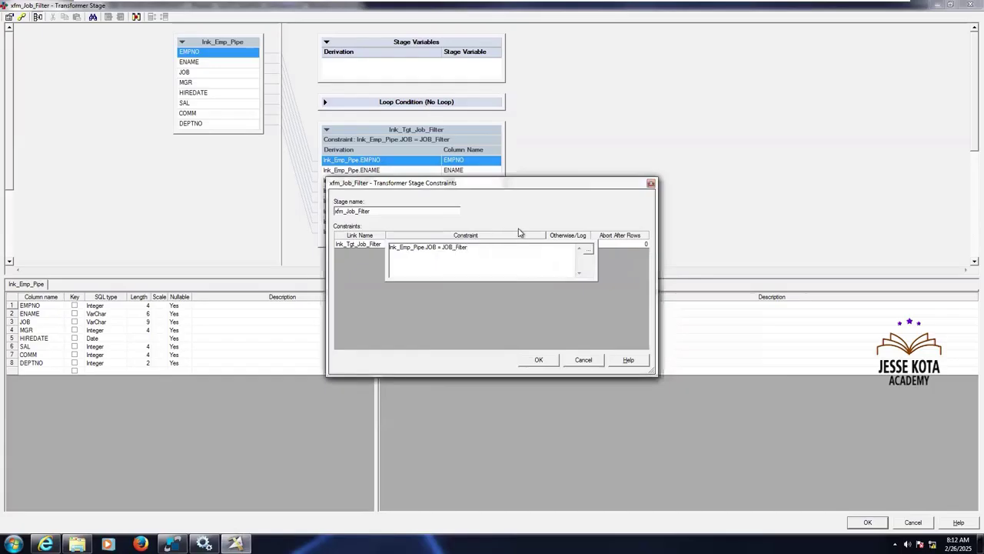
pyautogui.click(542, 360)
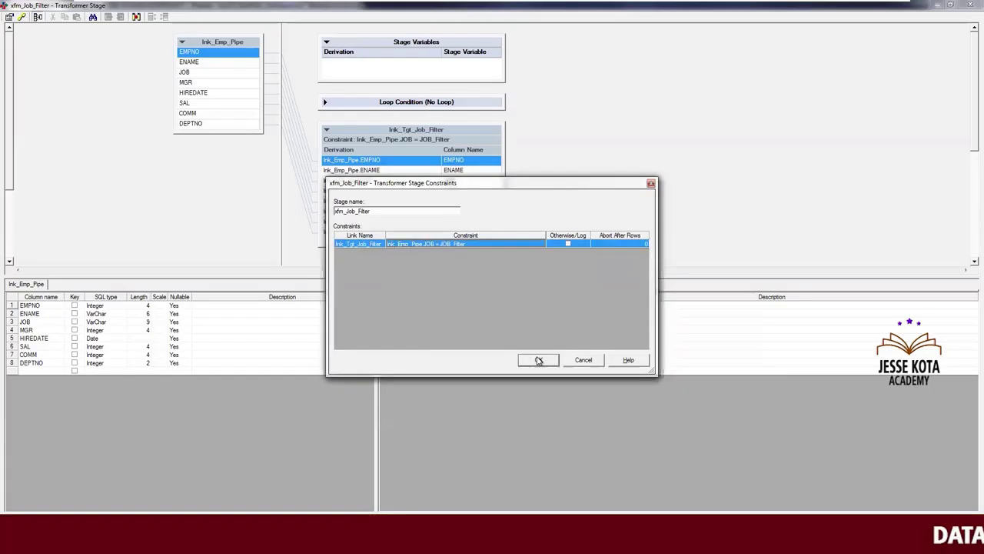
pyautogui.click(539, 360)
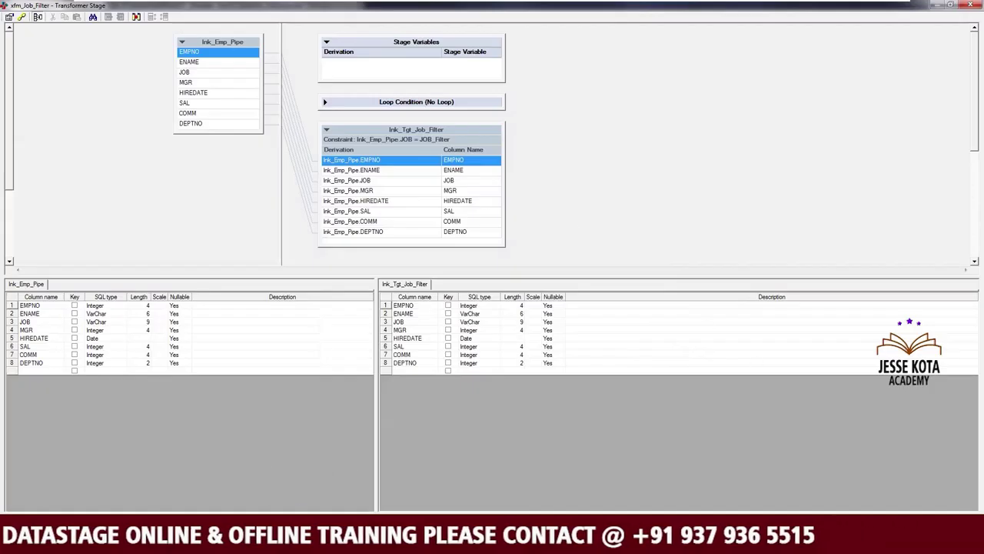
pyautogui.press('Escape')
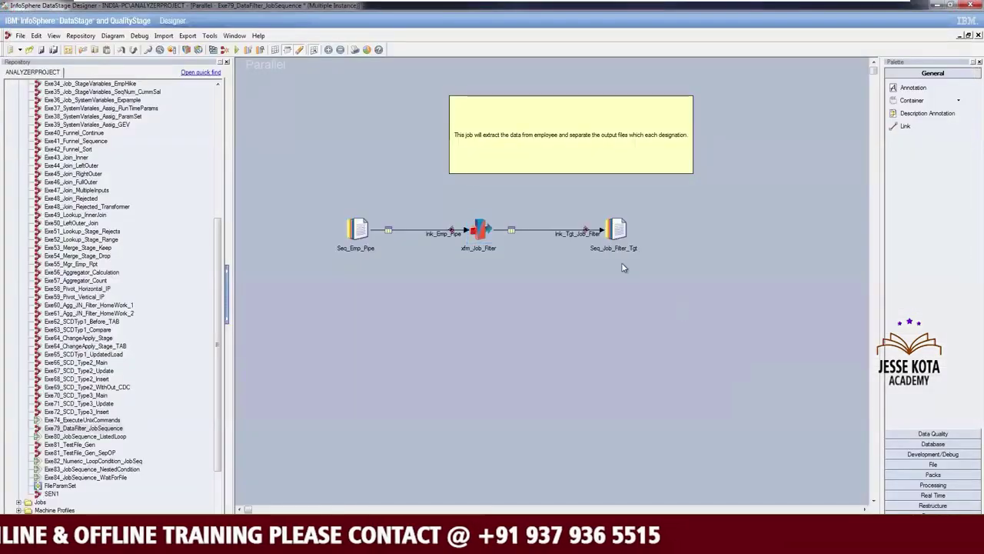
# - Open the Seq_Job_Filter_Tgt target stage and shorten its File path to C:\Target\
pyautogui.click(661, 268)
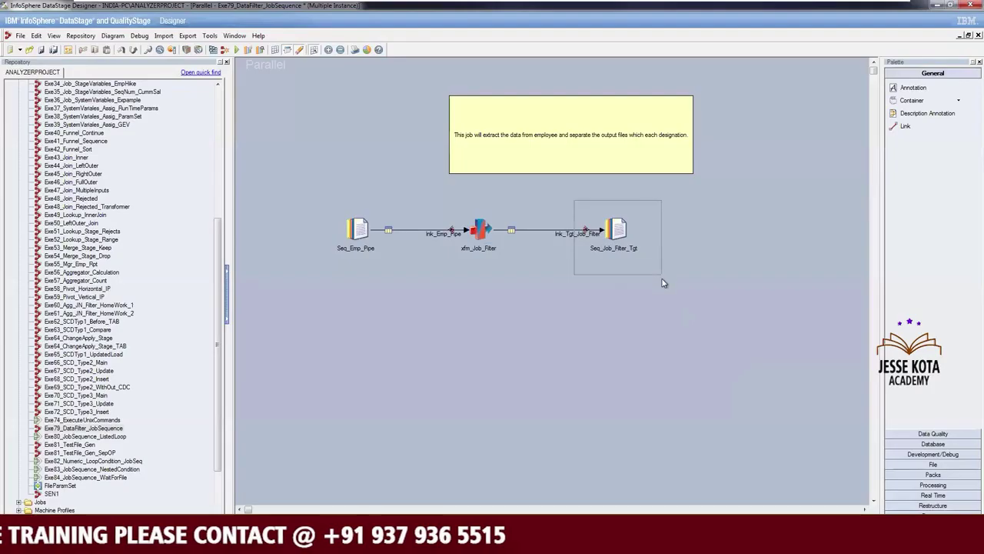
pyautogui.doubleClick(615, 229)
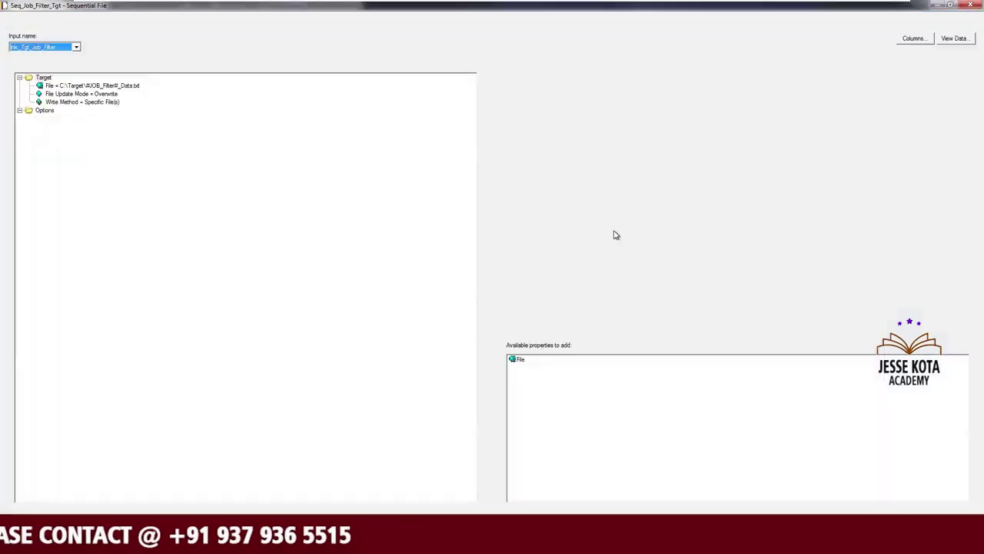
pyautogui.click(100, 86)
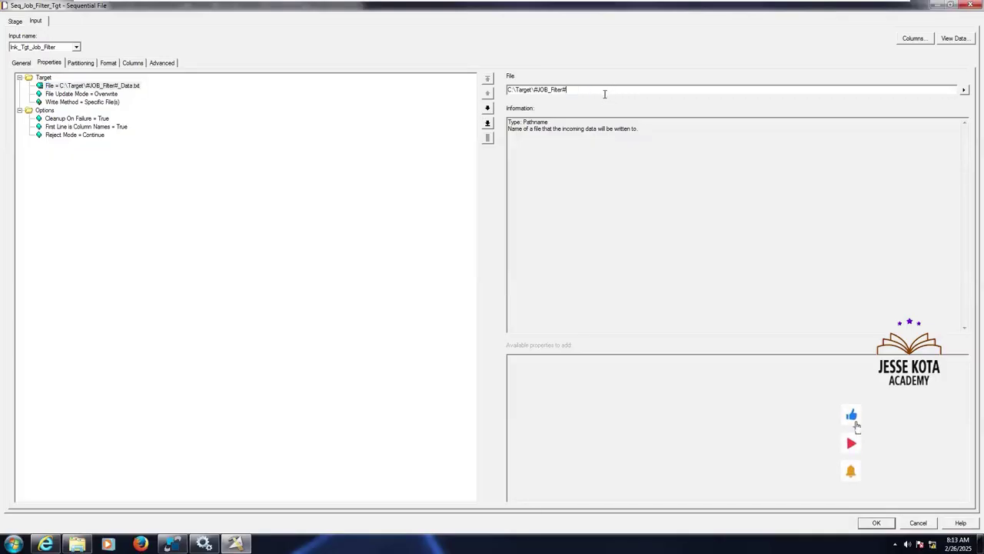
pyautogui.press('BackSpace')
pyautogui.press('BackSpace')
pyautogui.press('BackSpace')
pyautogui.press('BackSpace')
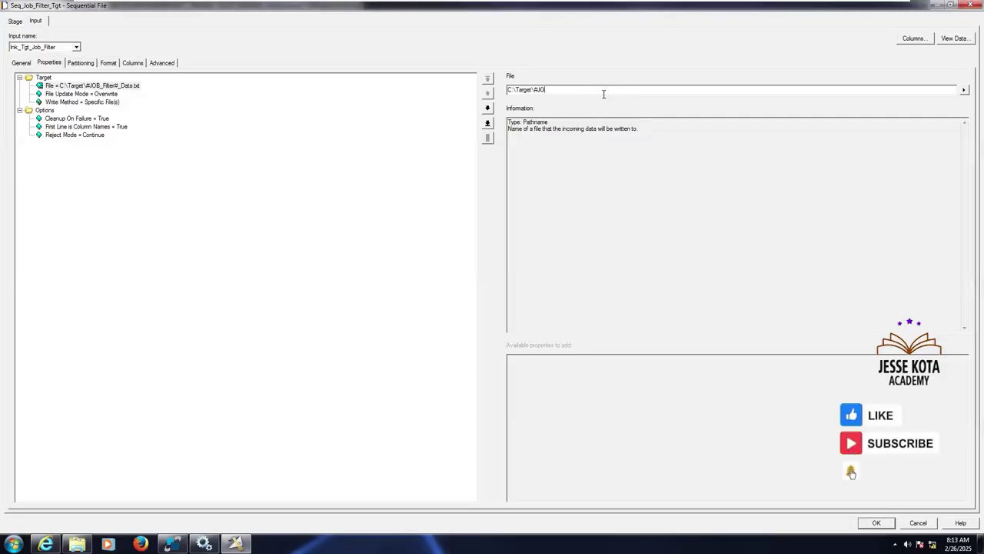
pyautogui.press('BackSpace')
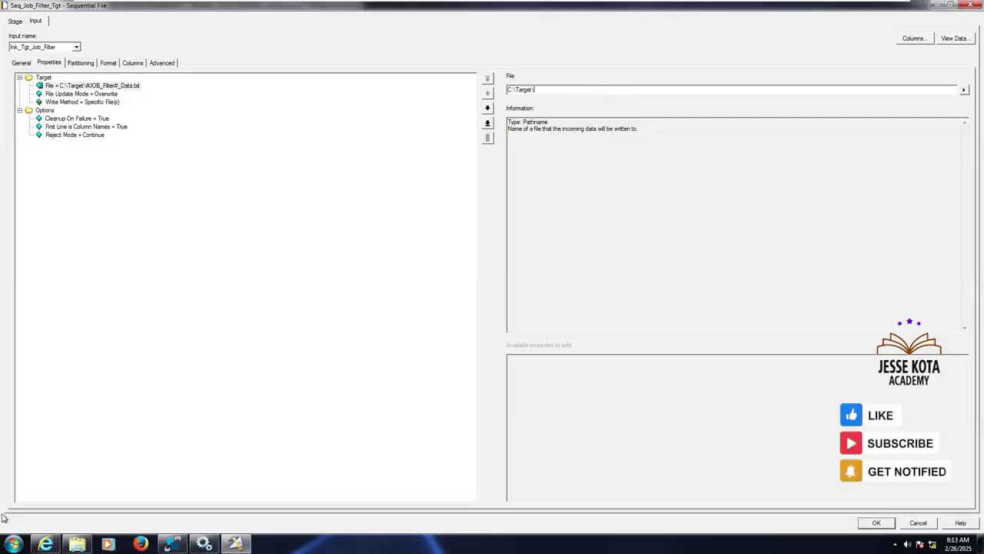
# - Note the file name suffix _Data.txt in a new Notepad document and minimise it
pyautogui.press('super')
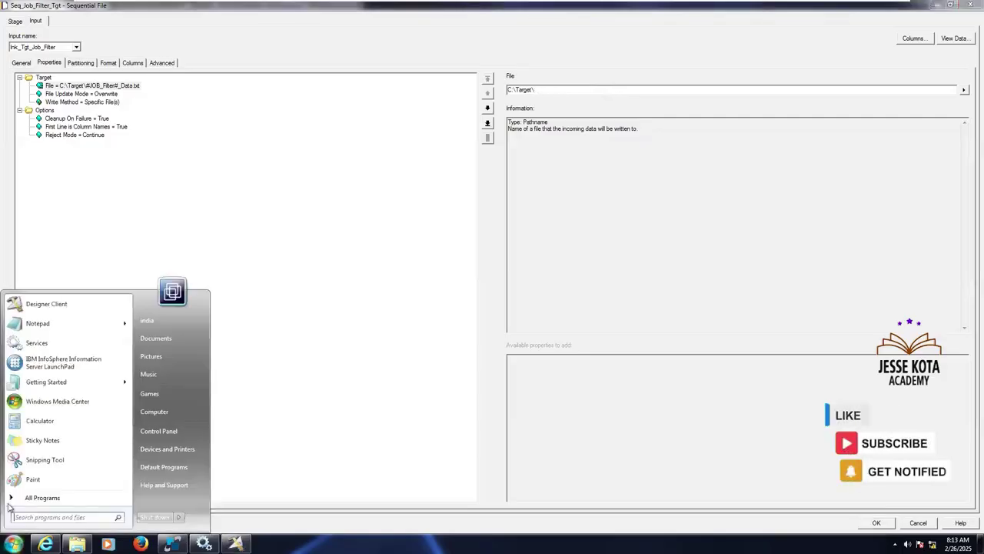
pyautogui.click(40, 329)
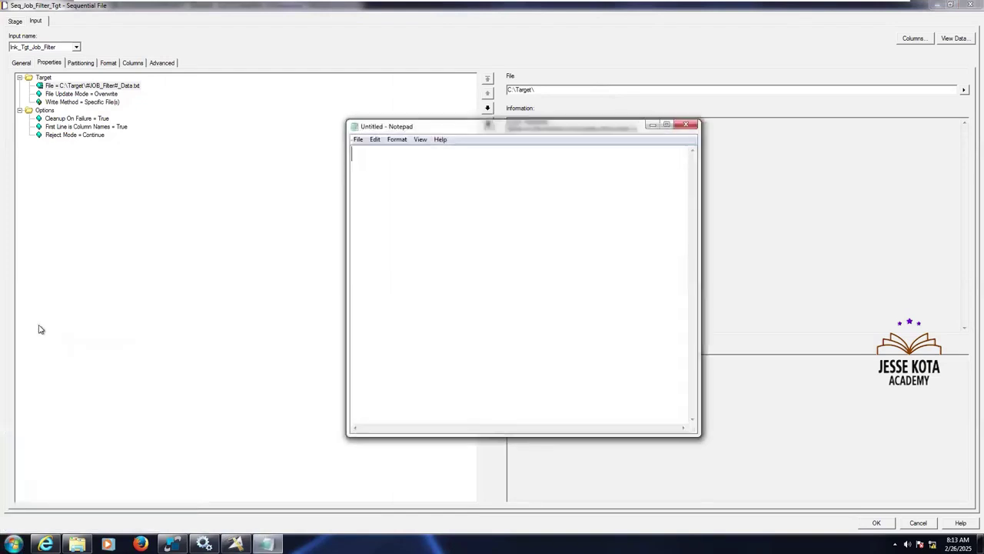
pyautogui.click(652, 125)
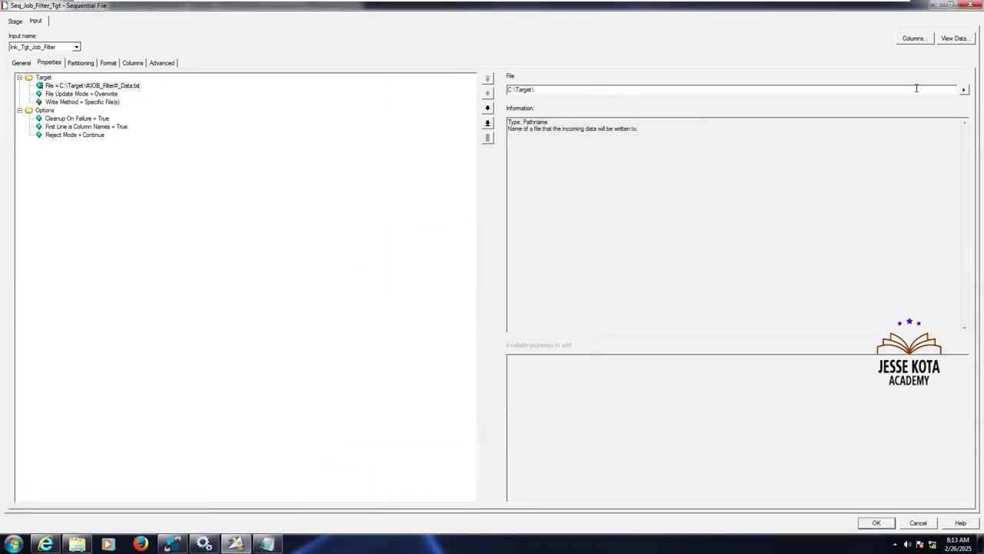
# - Complete the target File path as C:\Target\#JOB_Filter#_Data.txt with the JOB_Filter job parameter, then check the partitioning and format settings and leave the stage
pyautogui.click(964, 90)
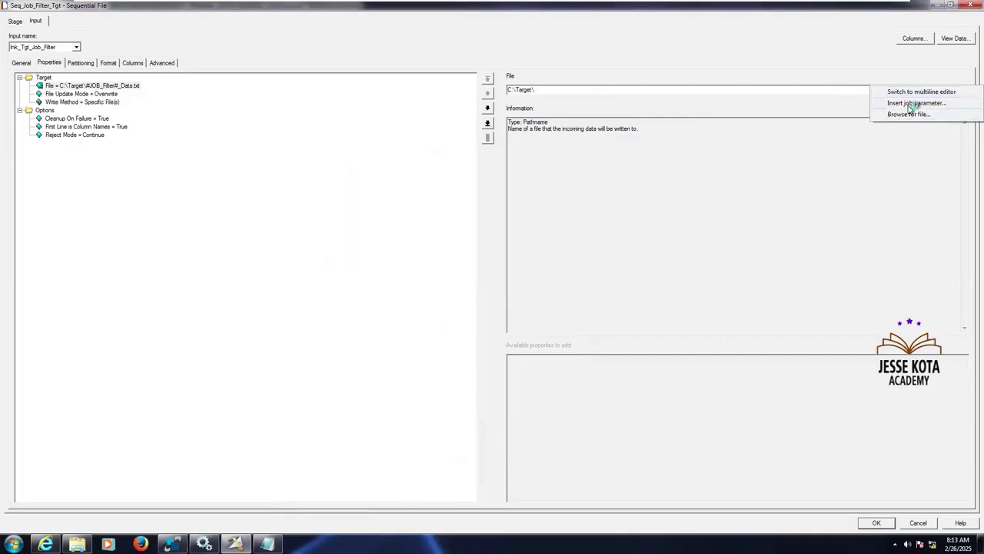
pyautogui.click(910, 103)
pyautogui.click(525, 112)
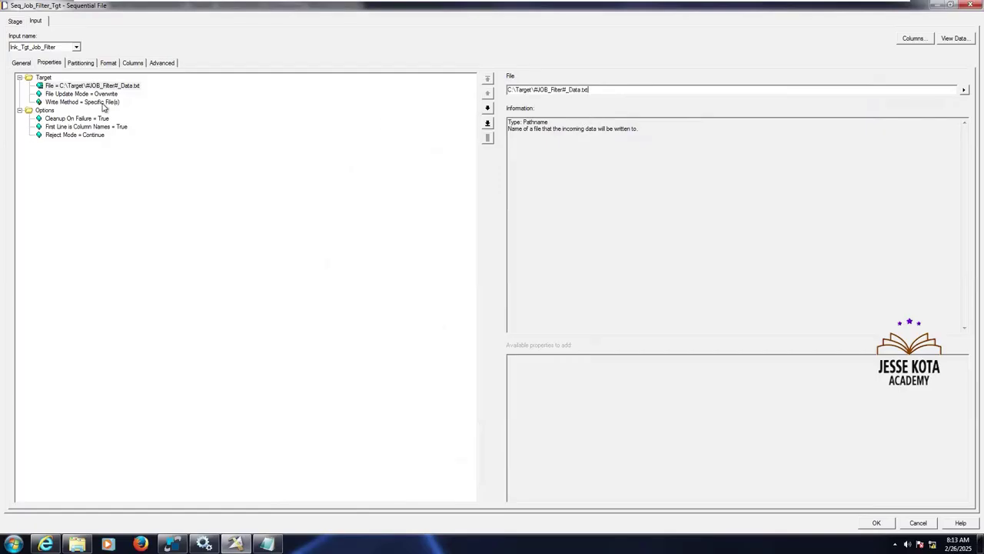
pyautogui.click(80, 63)
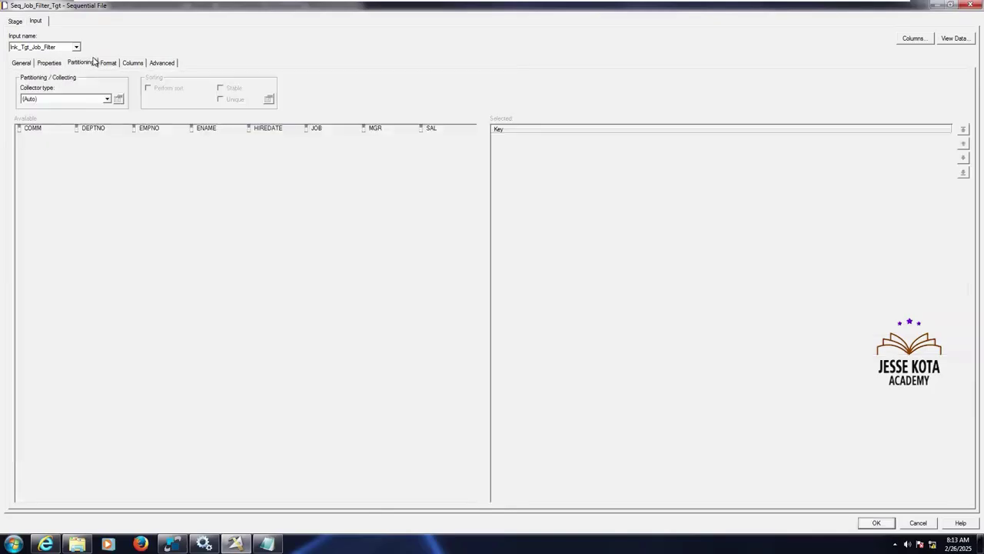
pyautogui.click(109, 63)
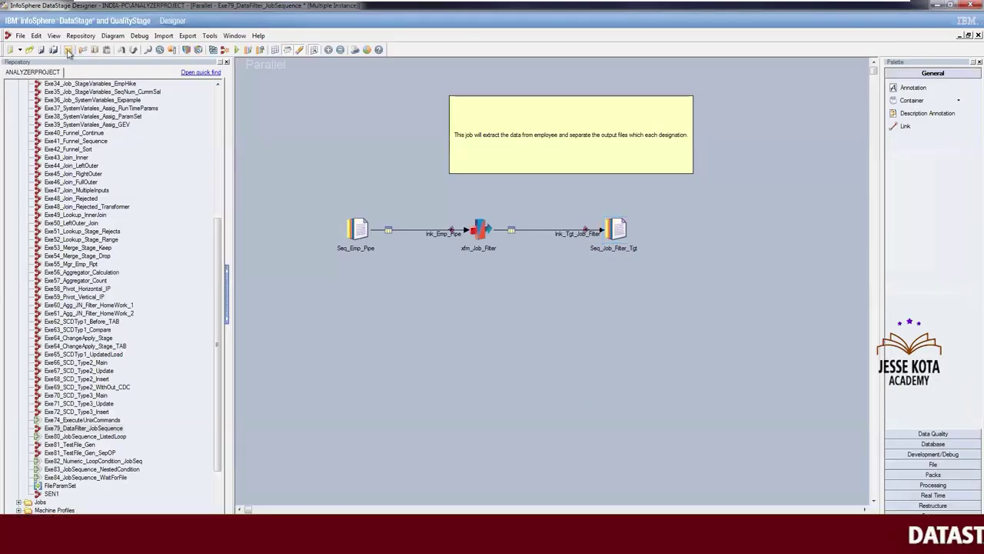
# - Check the Allow Multiple Instance setting in the job properties and accept the properties
pyautogui.click(67, 50)
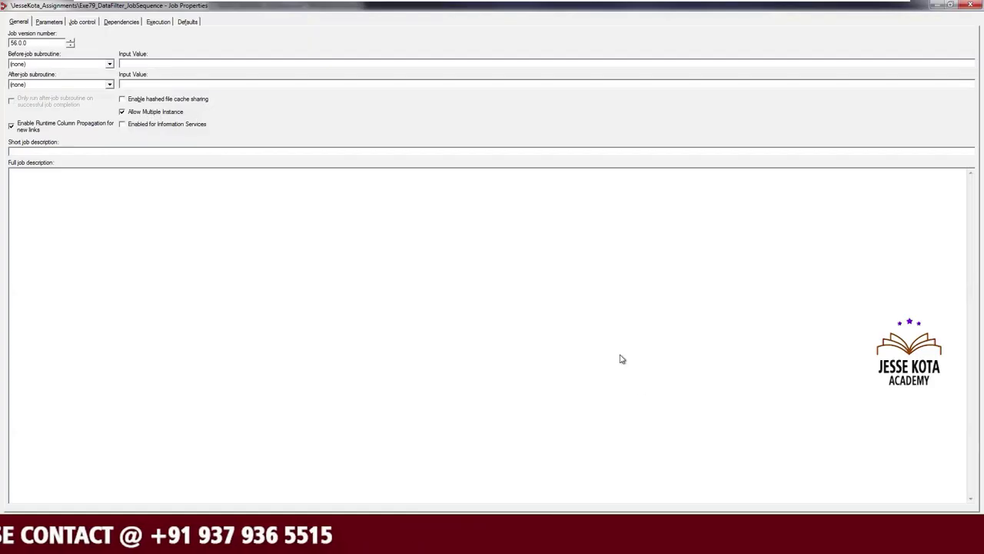
pyautogui.press('Return')
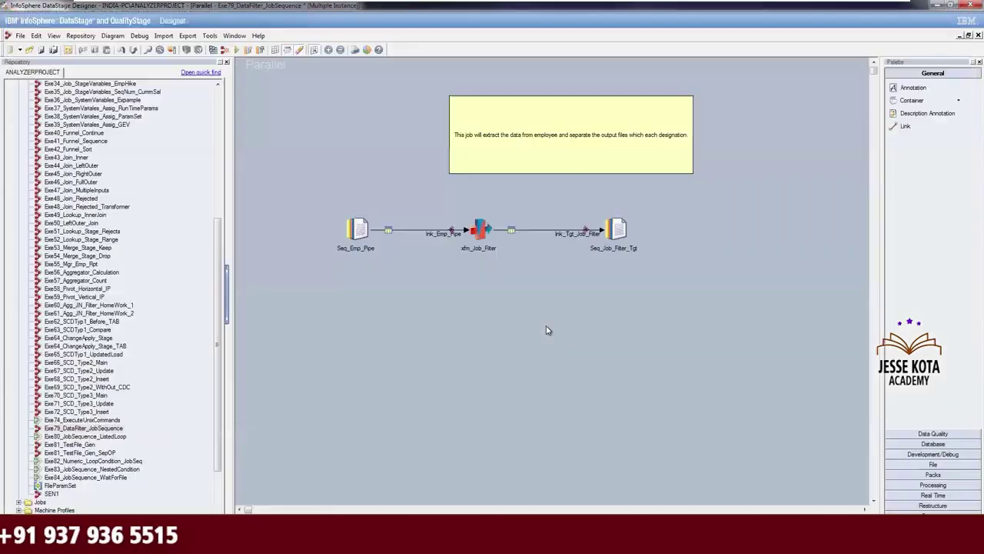
pyautogui.click(67, 50)
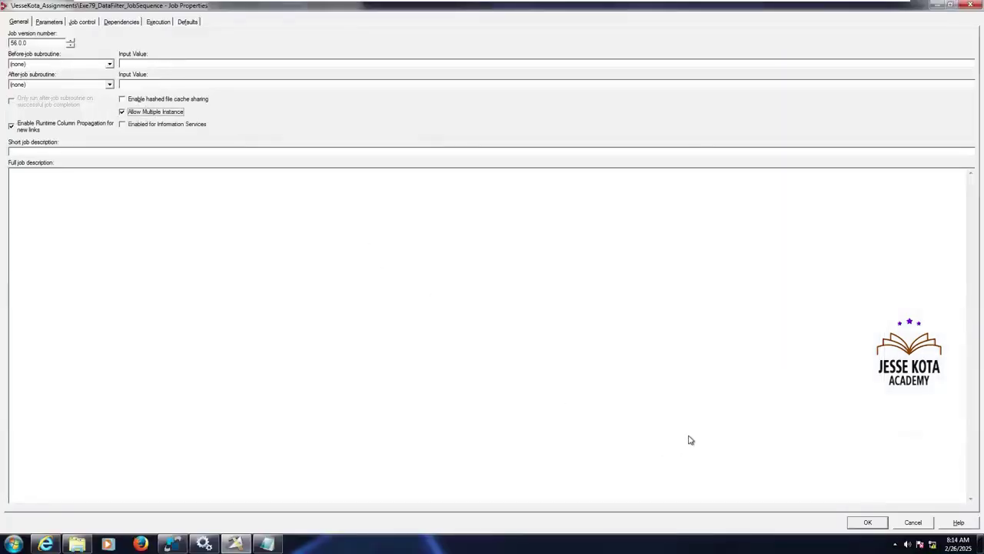
pyautogui.press('Return')
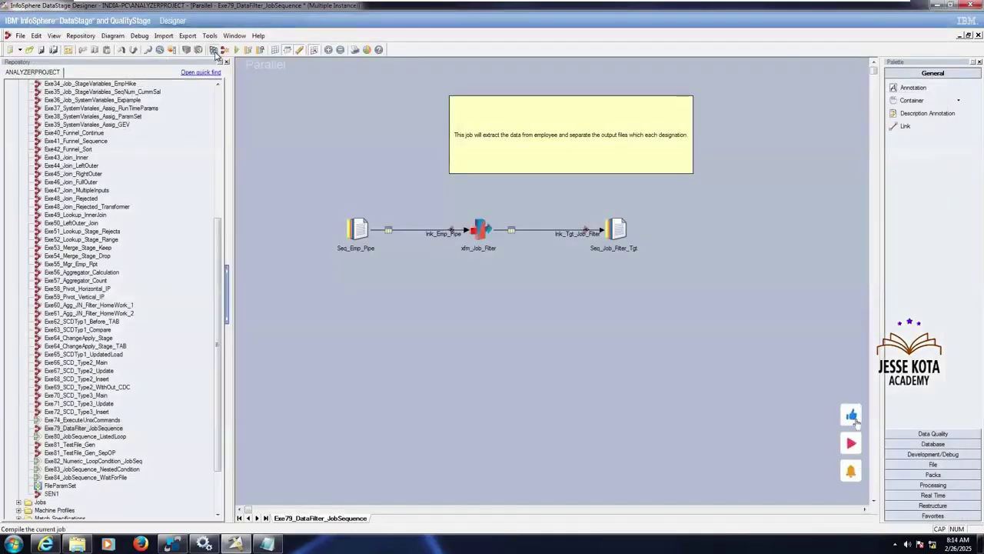
# - Compile the Exe79_DataFilter_JobSequence job, close it and launch DataStage Director
pyautogui.click(215, 51)
pyautogui.click(475, 292)
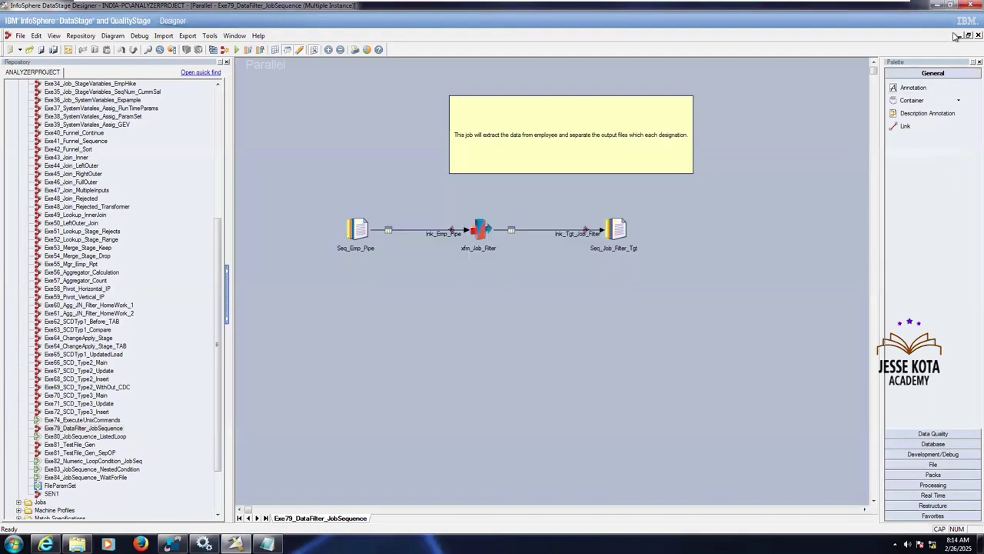
pyautogui.click(978, 35)
pyautogui.click(130, 35)
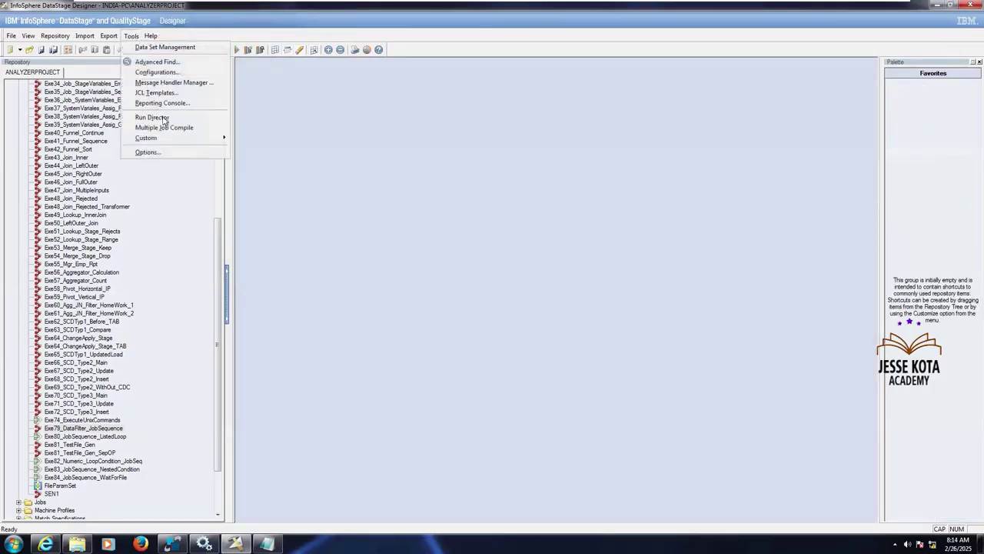
pyautogui.click(154, 117)
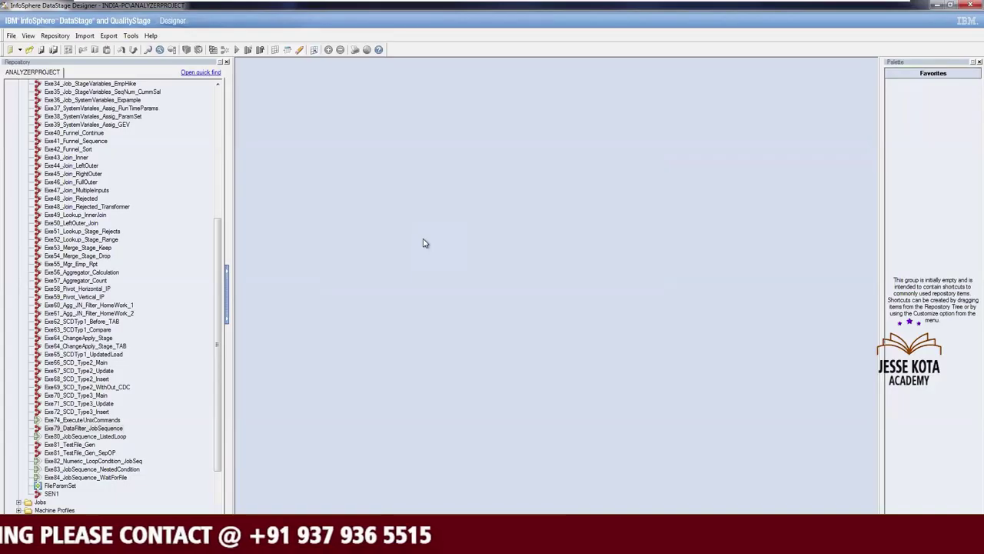
# - Open the Exe80_JobSequence_ListedLoop sequence and locate the StartLoop Activity among the available sequence activities
pyautogui.click(73, 437)
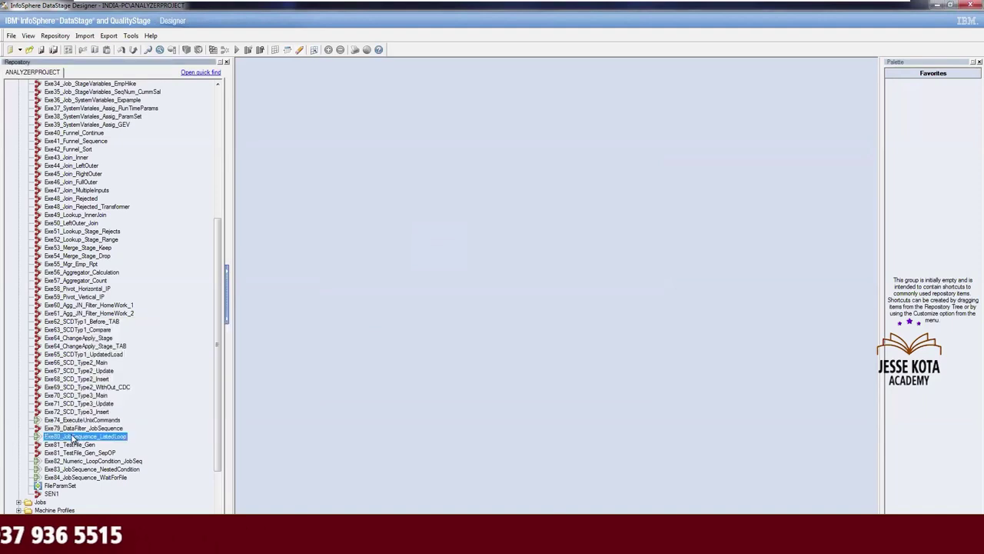
pyautogui.doubleClick(73, 437)
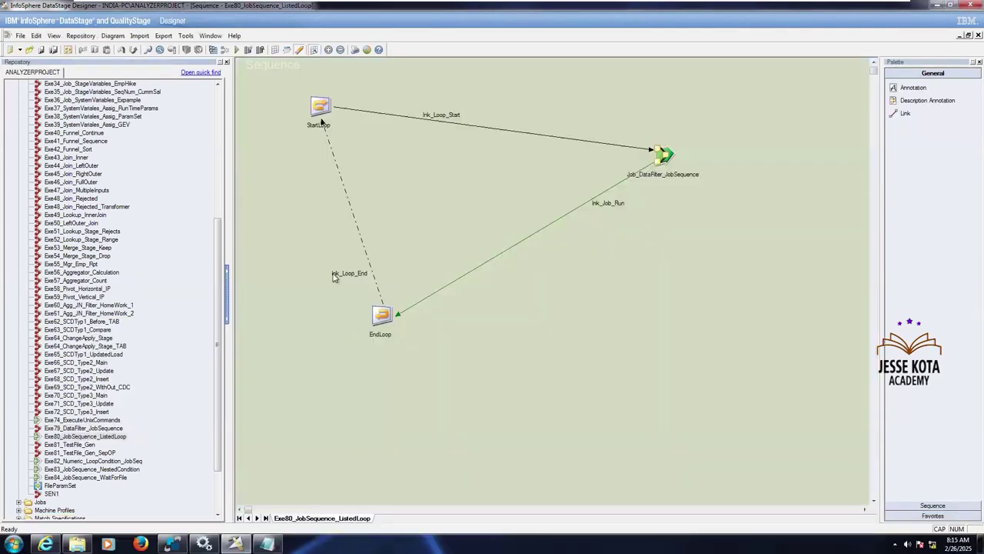
pyautogui.click(942, 506)
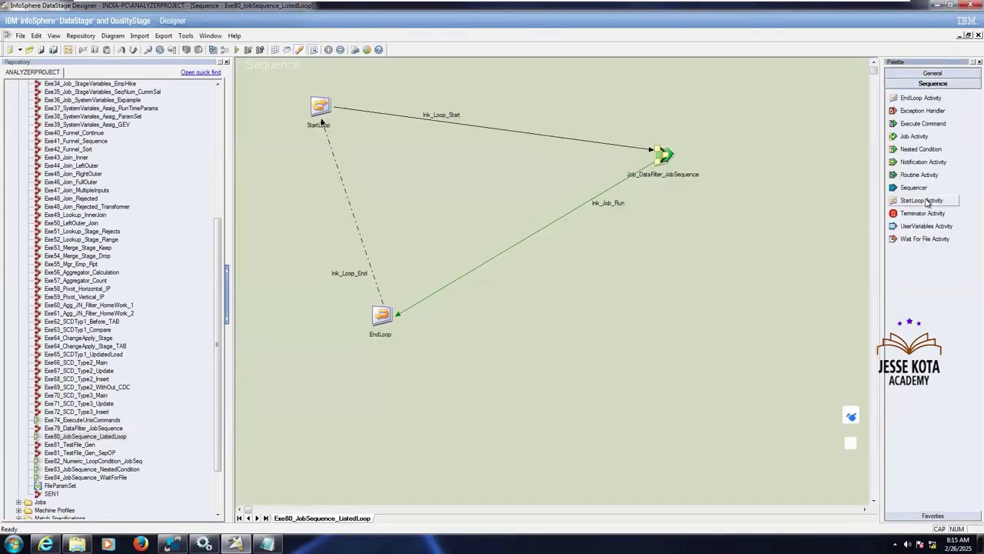
pyautogui.click(922, 201)
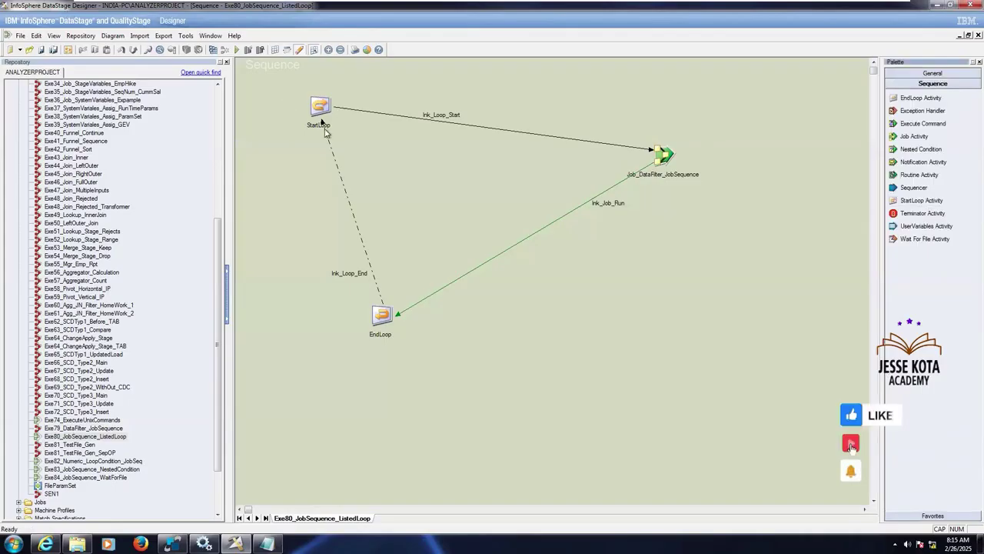
# - Open the StartLoop activity's loop definition in a maximised window and accept the untrusted certificate alert for Director
pyautogui.doubleClick(321, 116)
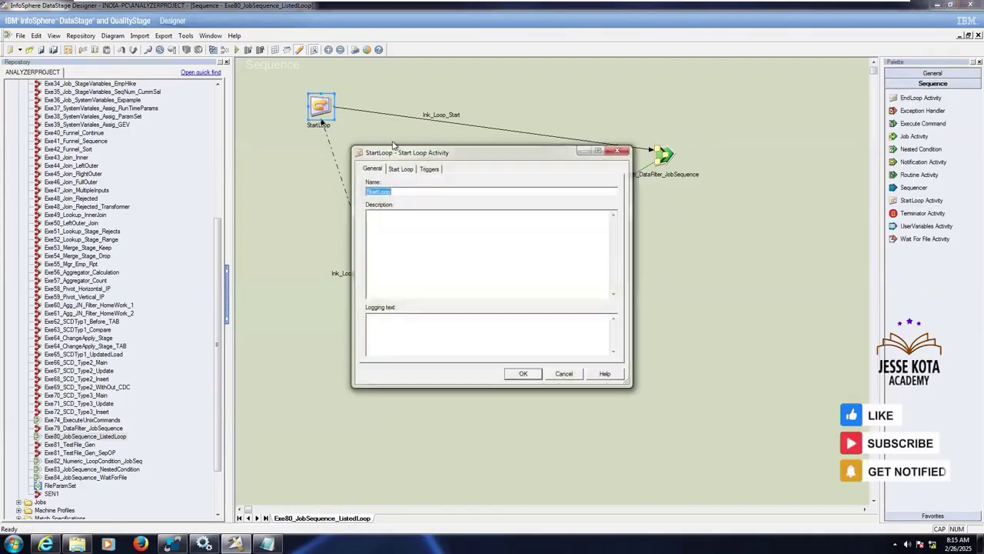
pyautogui.click(399, 170)
pyautogui.click(603, 151)
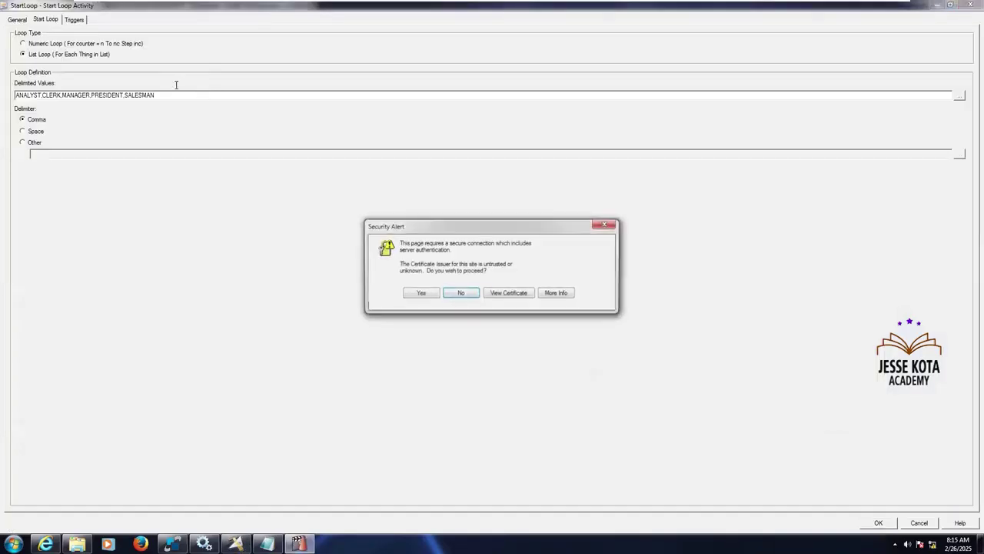
pyautogui.click(420, 293)
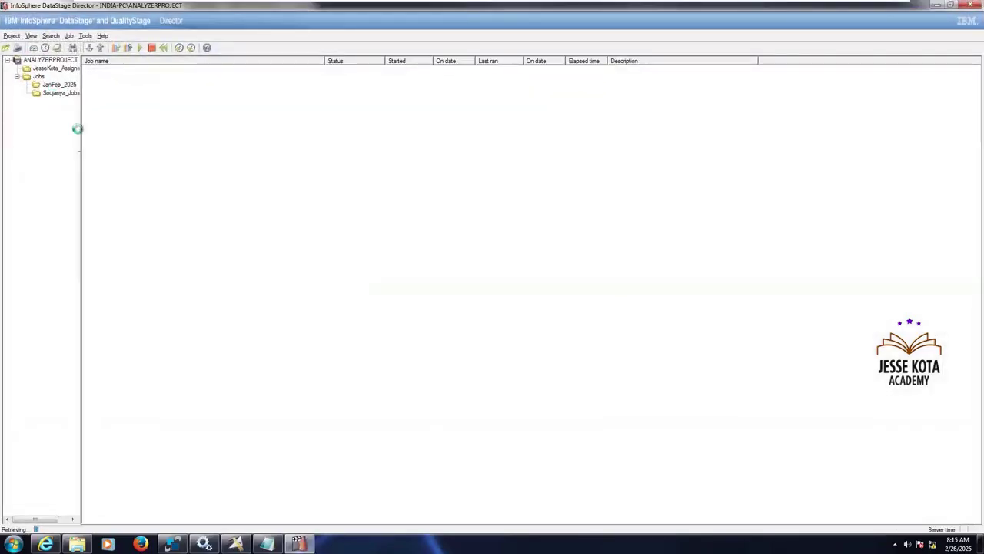
# - Copy the StartLoop delimited values ANALYST,CLERK,MANAGER,PRESIDENT,SALESMAN into the Notepad document and maximise it
pyautogui.hotkey('alt', 'Tab')
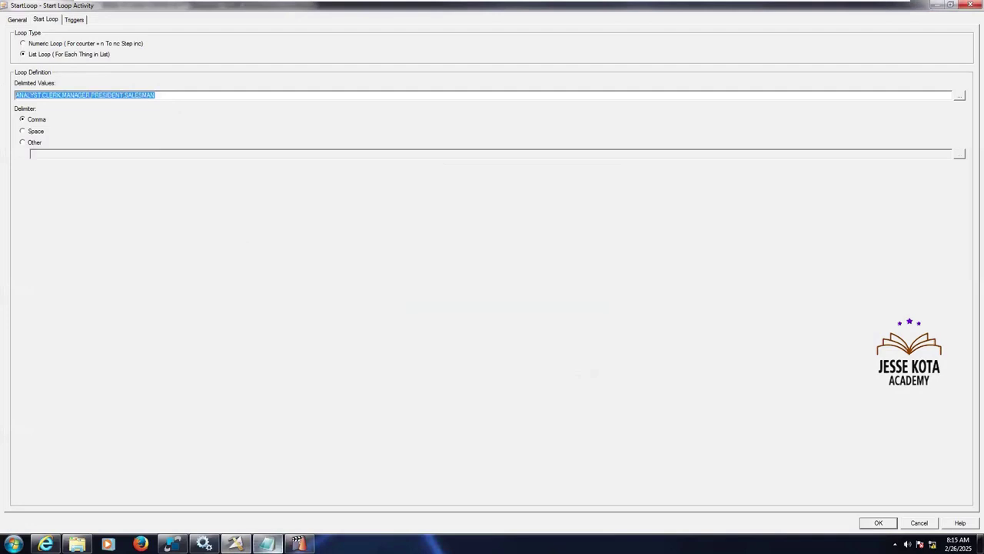
pyautogui.hotkey('alt', 'Tab')
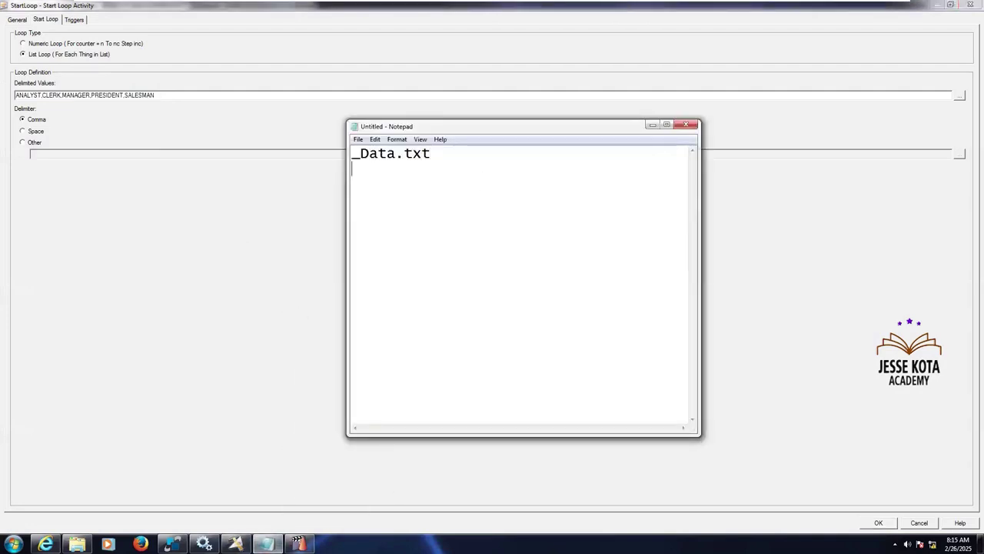
pyautogui.write('ANALYST,CLERK,MANAGER,PRESIDENT,SALESMAN')
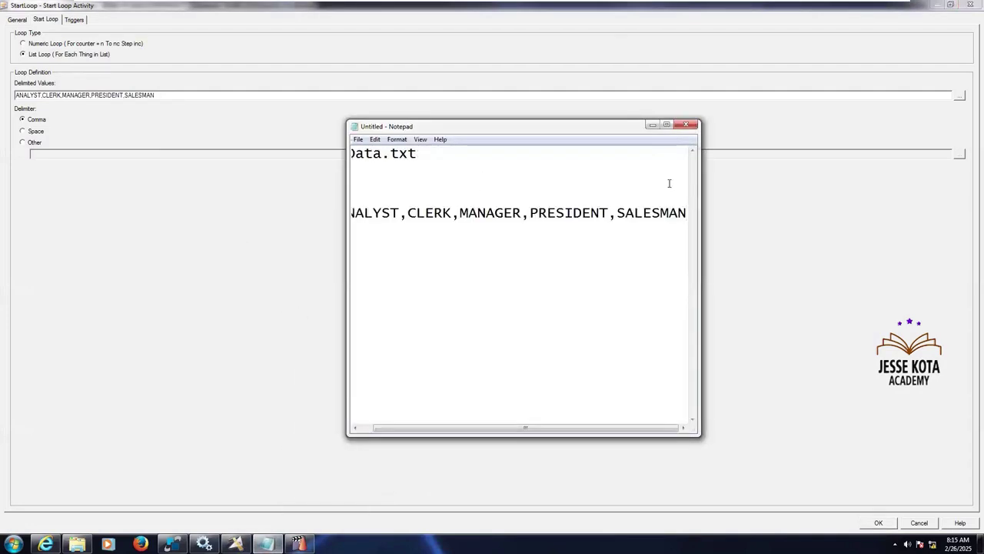
pyautogui.click(666, 125)
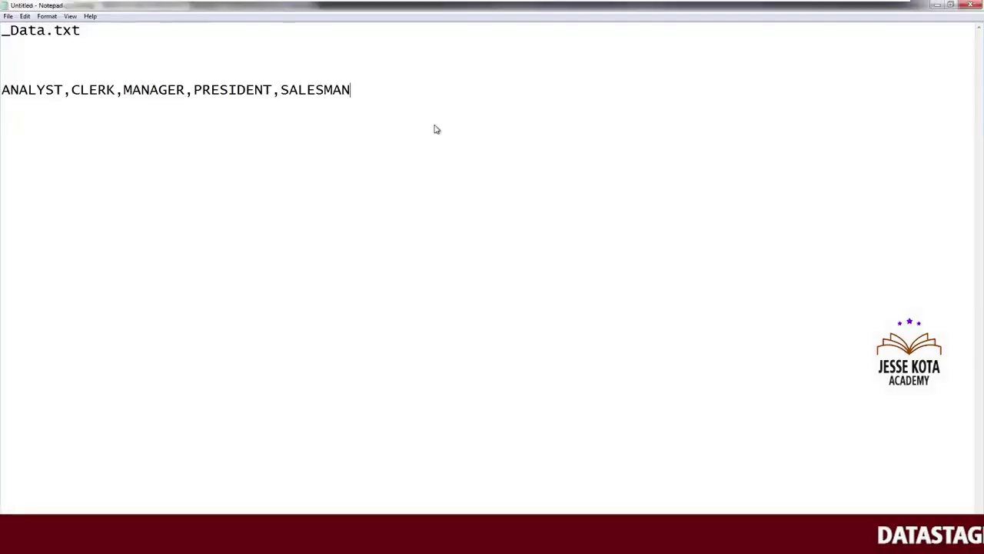
# - Copy the distinct JOB values from the SqlDbx query result into Notepad above the comma-separated list, remove the extra blank lines and compare both lists
pyautogui.hotkey('alt', 'Tab')
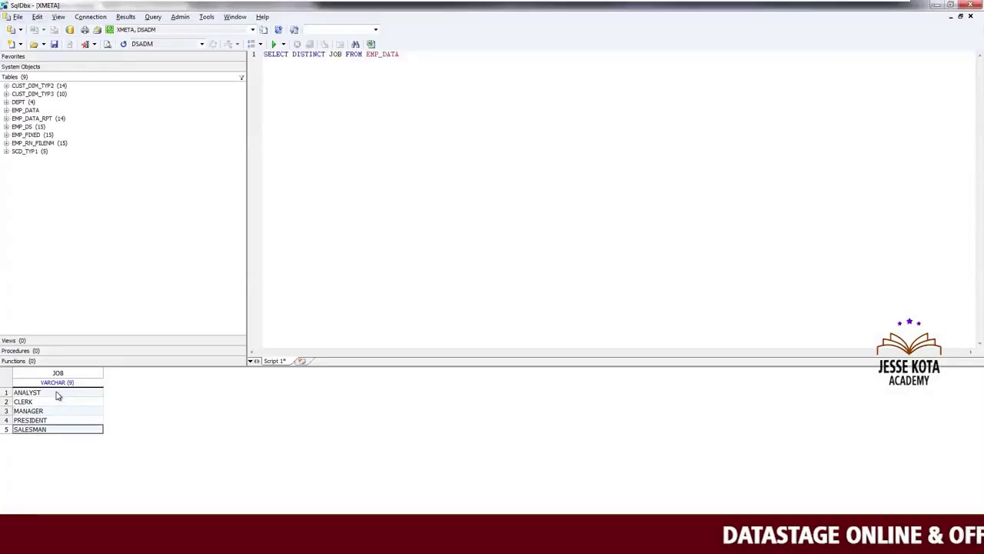
pyautogui.moveTo(56, 395); pyautogui.dragTo(46, 429)
pyautogui.hotkey('ctrl', 'c')
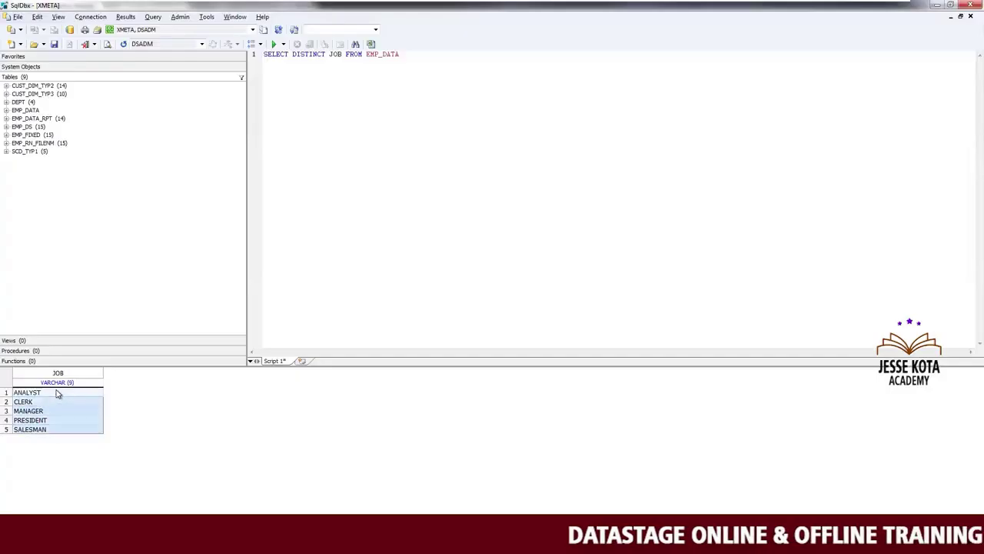
pyautogui.hotkey('alt', 'Tab')
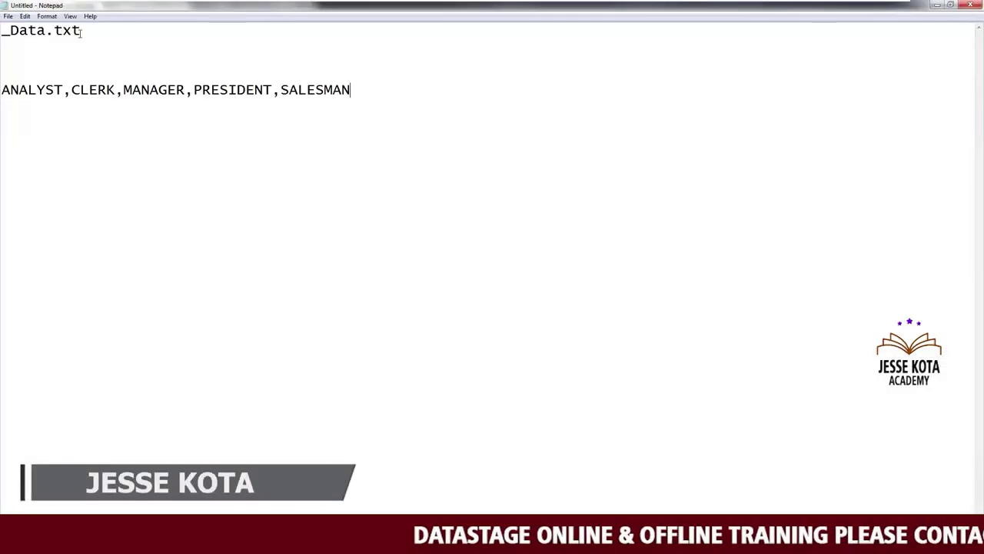
pyautogui.press('Return')
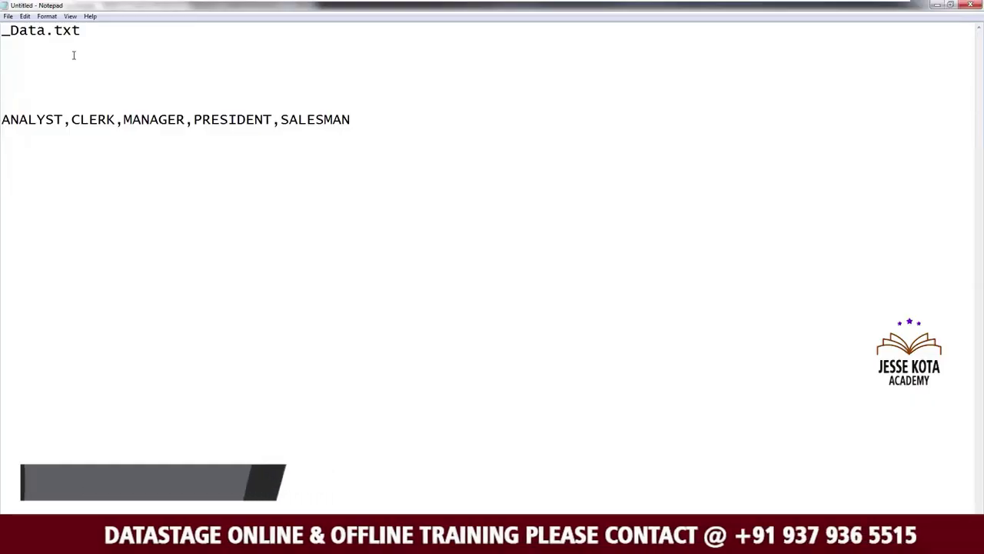
pyautogui.hotkey('ctrl', 'v')
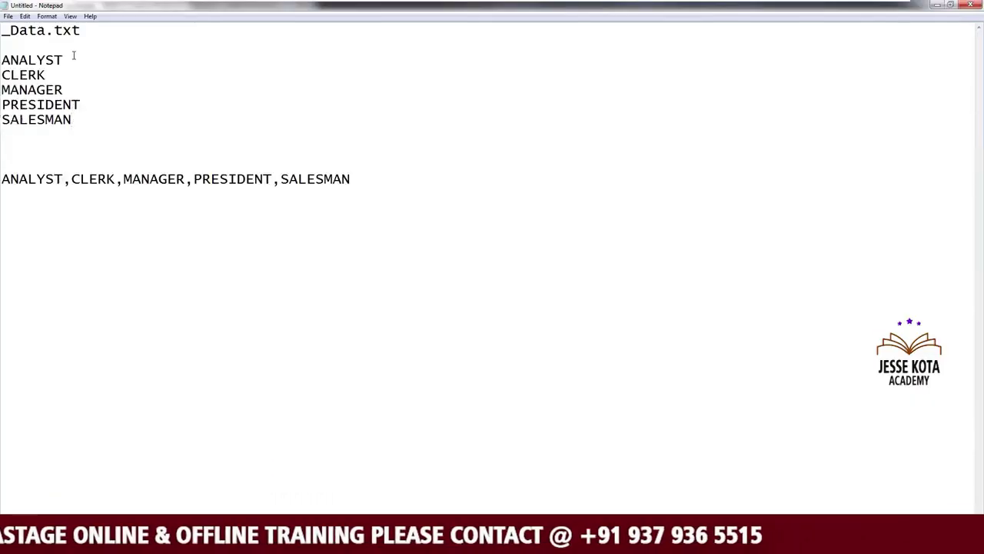
pyautogui.press('Delete')
pyautogui.press('Delete')
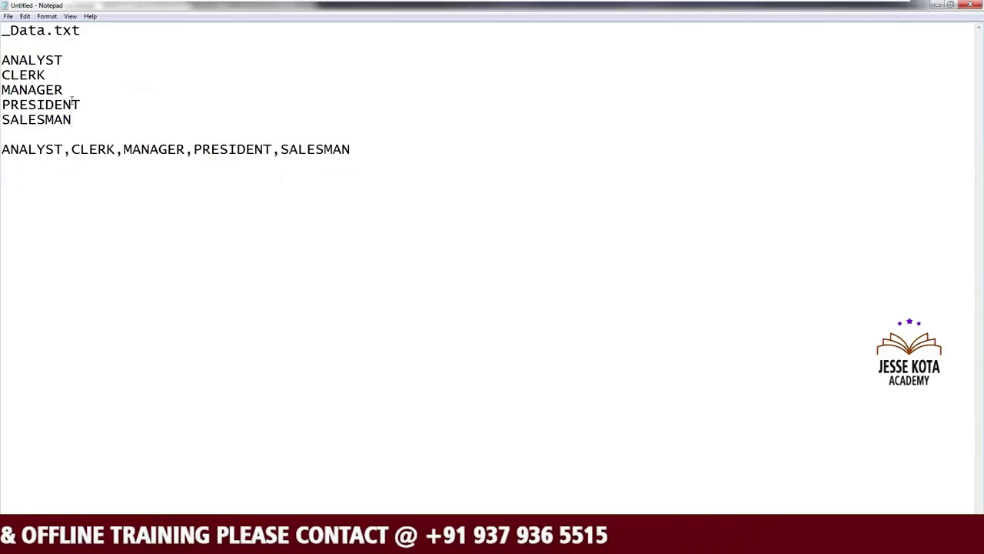
pyautogui.moveTo(63, 61); pyautogui.dragTo(2, 60)
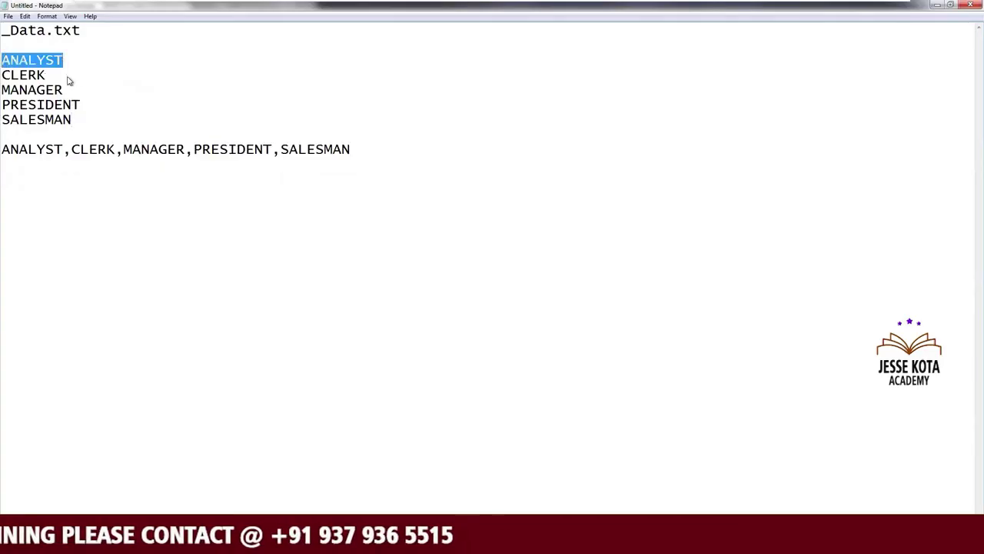
pyautogui.moveTo(77, 153); pyautogui.dragTo(97, 152)
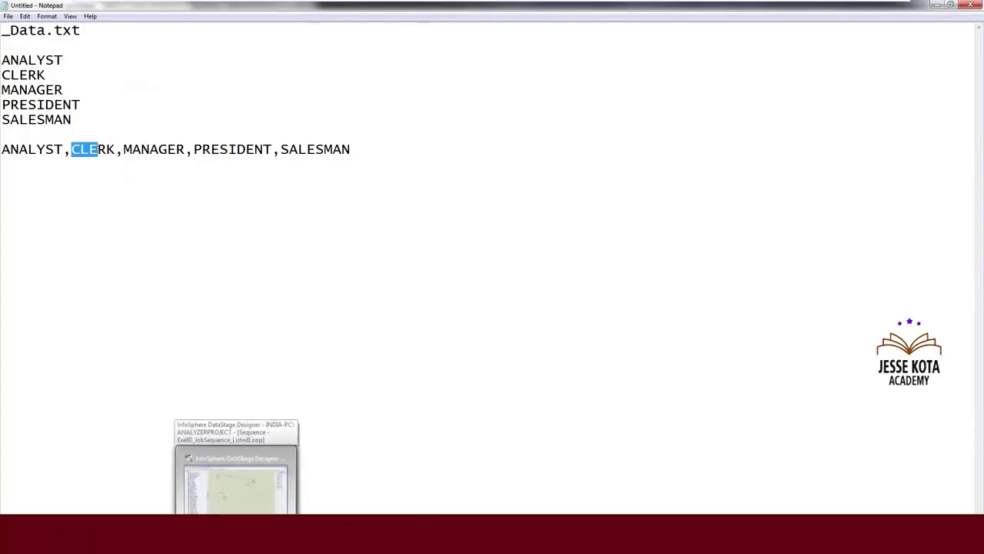
# - Return to the StartLoop activity in DataStage Designer and check the expression type of the lnk_Loop_Start trigger
pyautogui.click(236, 538)
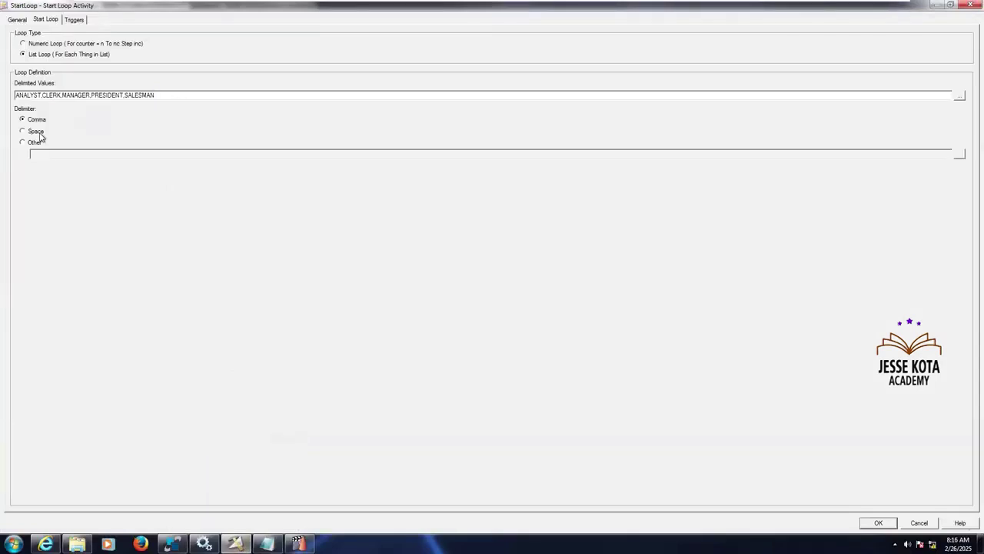
pyautogui.click(74, 19)
pyautogui.click(86, 42)
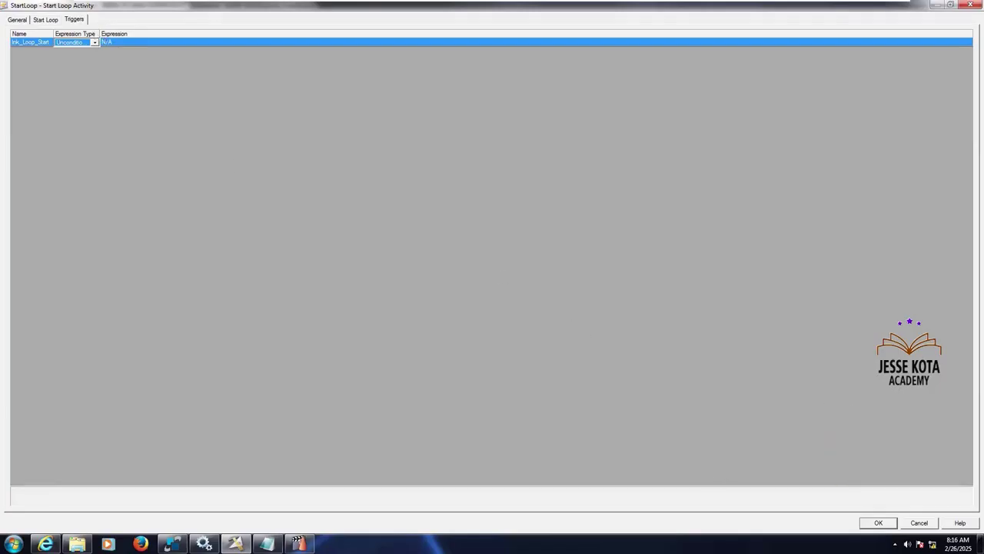
# - Accept the StartLoop properties and move the EndLoop and Job_DataFilter_JobSequence activities farther apart on the canvas
pyautogui.press('Return')
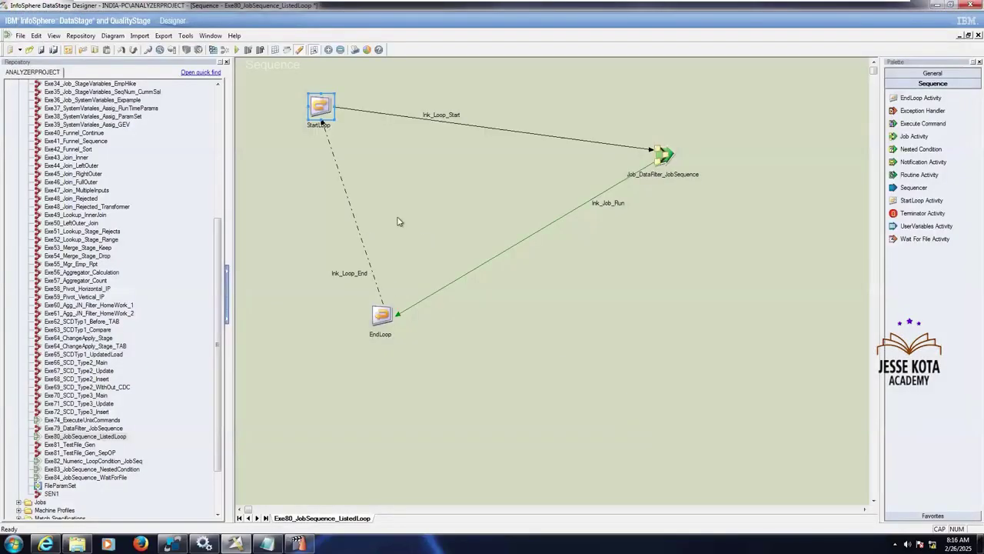
pyautogui.moveTo(379, 324); pyautogui.dragTo(441, 374)
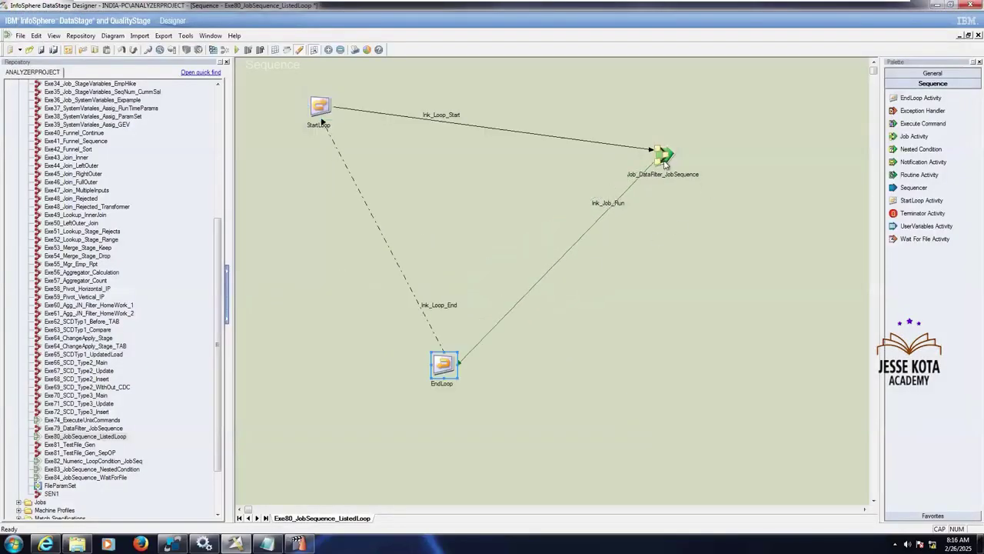
pyautogui.moveTo(662, 154); pyautogui.dragTo(736, 117)
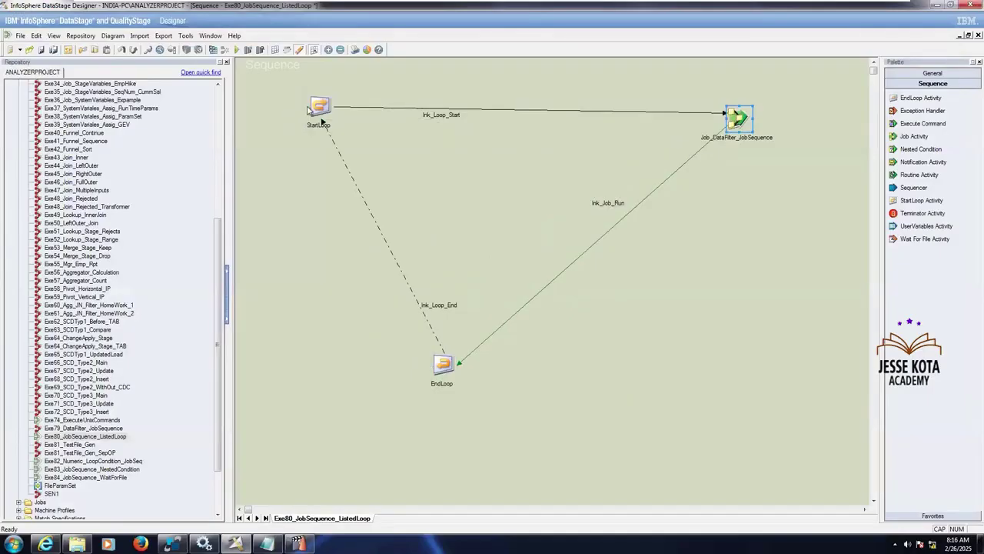
pyautogui.moveTo(321, 121)
pyautogui.mouseDown()
pyautogui.moveTo(323, 147)
pyautogui.moveTo(321, 121)
pyautogui.mouseUp()
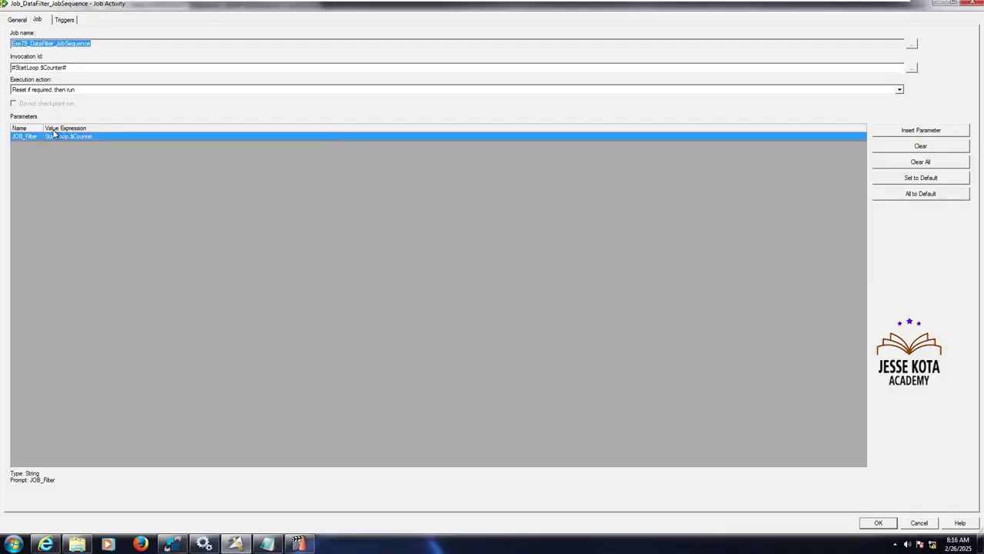
# - Widen the parameter Name column, clear the job activity's Invocation Id and refill it with the StartLoop $Counter variable as #StartLoop.$Counter#
pyautogui.moveTo(81, 125); pyautogui.dragTo(84, 126)
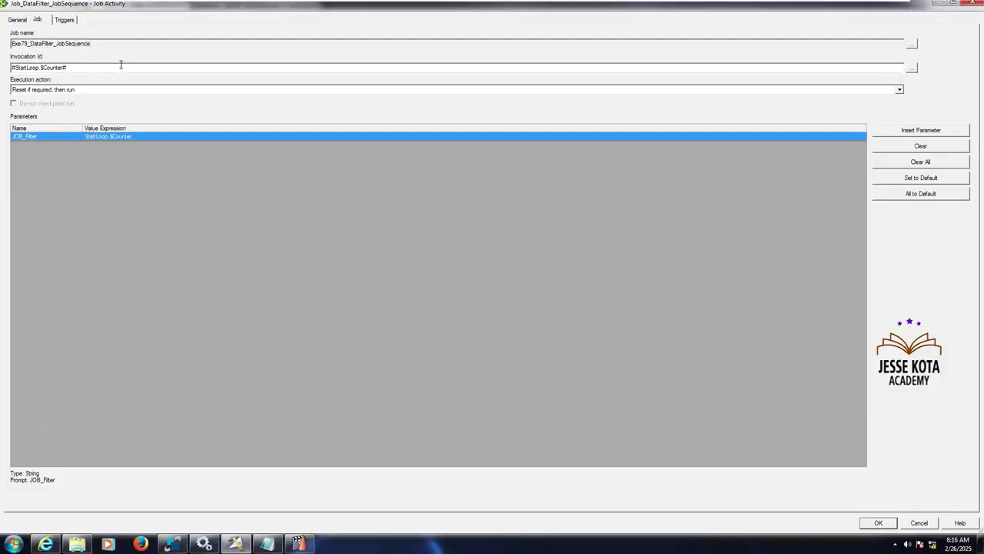
pyautogui.moveTo(5, 70); pyautogui.dragTo(3, 74)
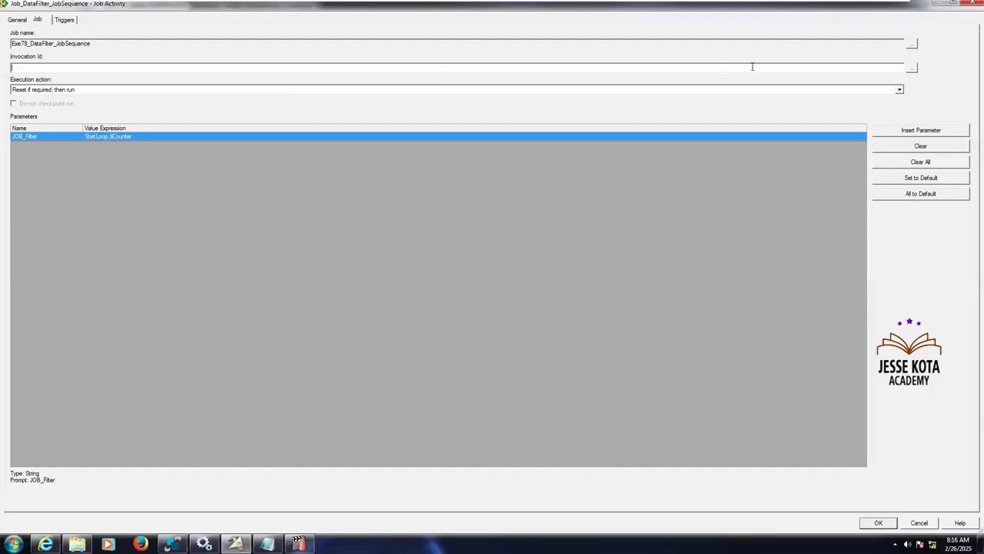
pyautogui.click(913, 69)
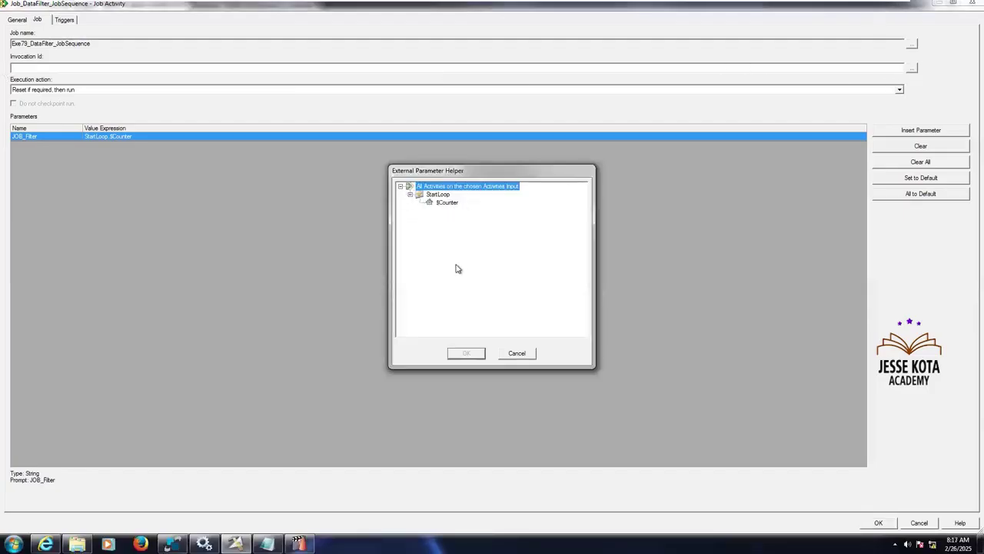
pyautogui.press('Down')
pyautogui.press('Down')
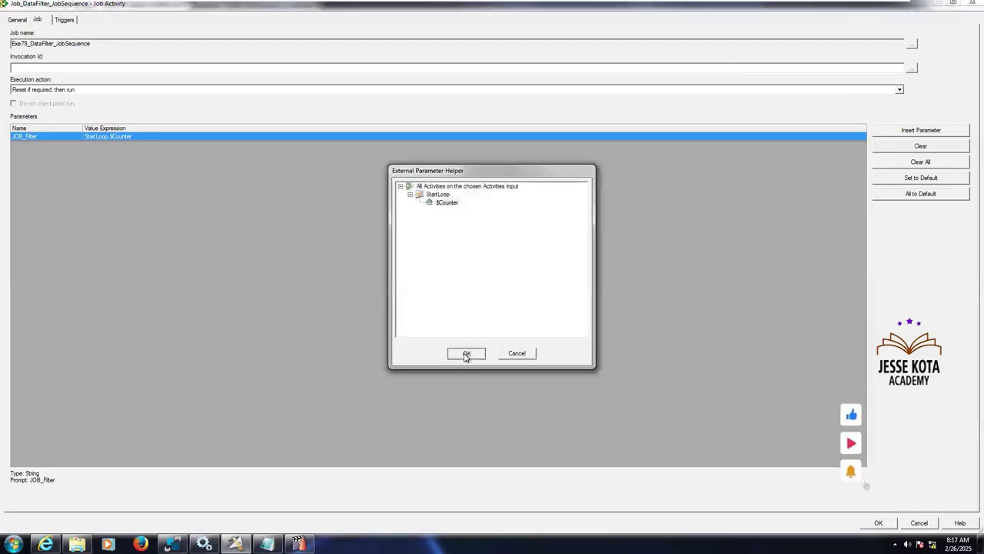
pyautogui.click(466, 354)
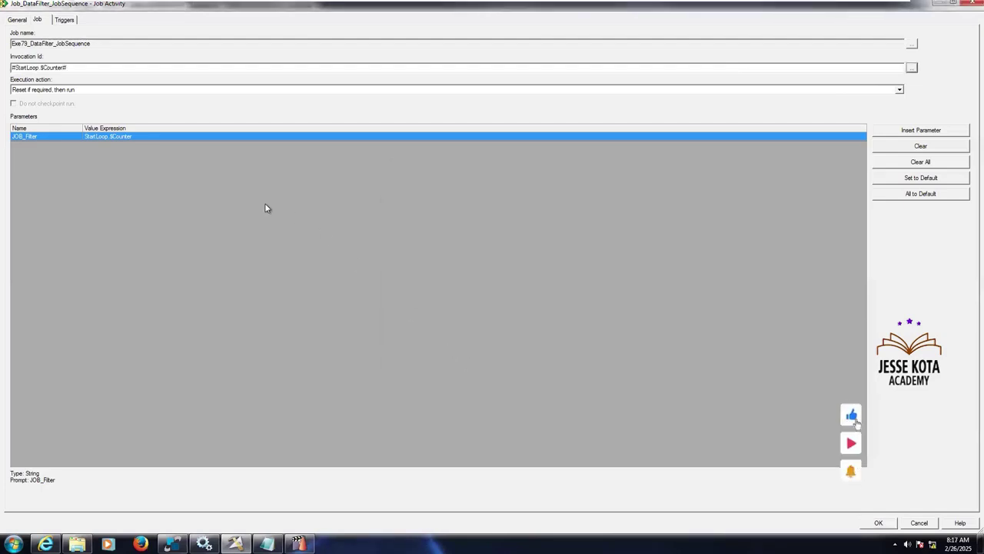
# - Set the JOB_Filter parameter's value expression to the activity variable StartLoop.$Counter and check the job activity's triggers
pyautogui.click(115, 138)
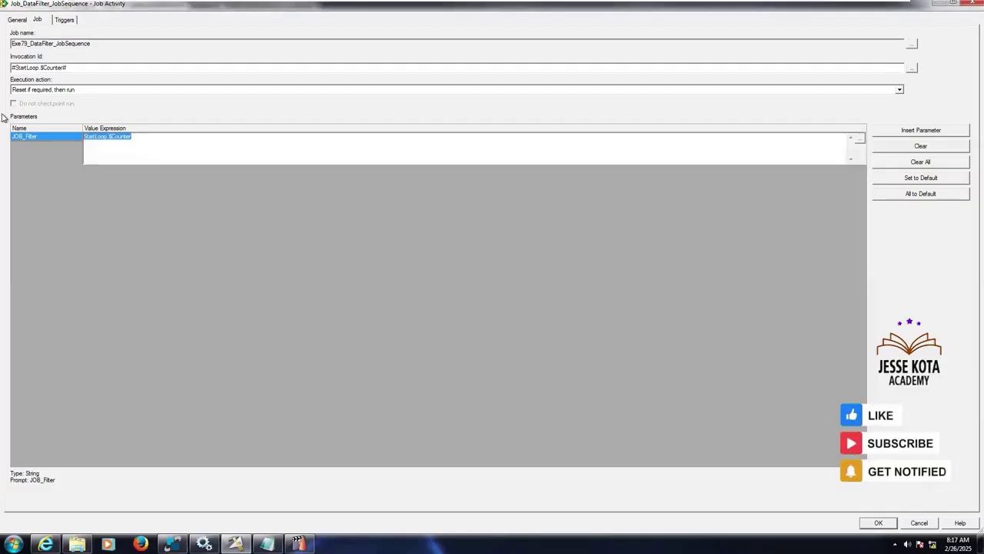
pyautogui.click(861, 139)
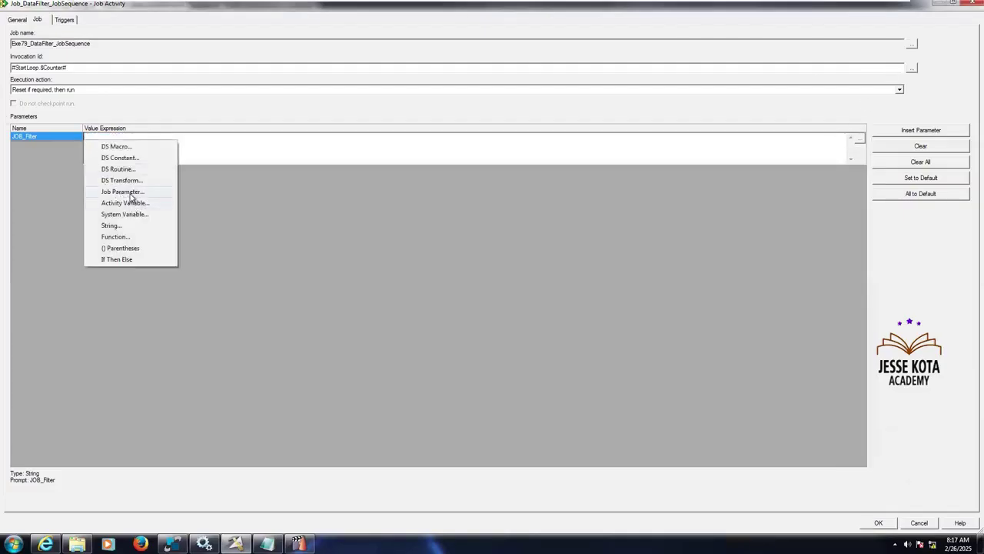
pyautogui.click(125, 203)
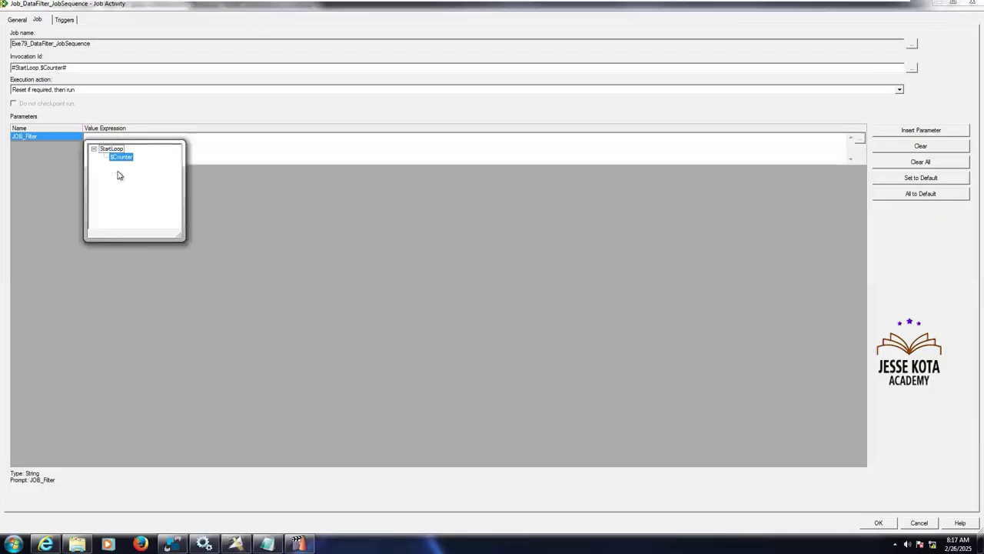
pyautogui.press('Return')
pyautogui.click(67, 135)
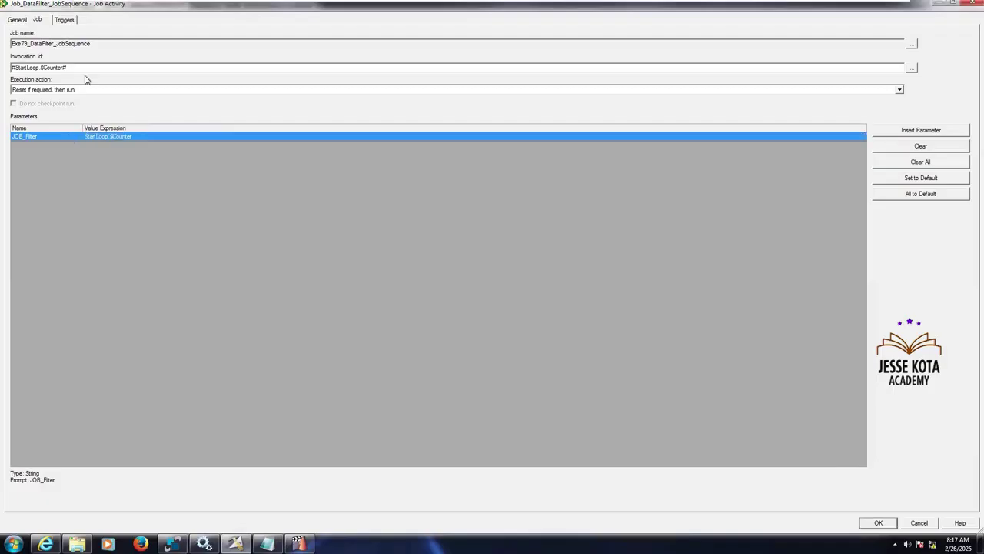
pyautogui.click(64, 19)
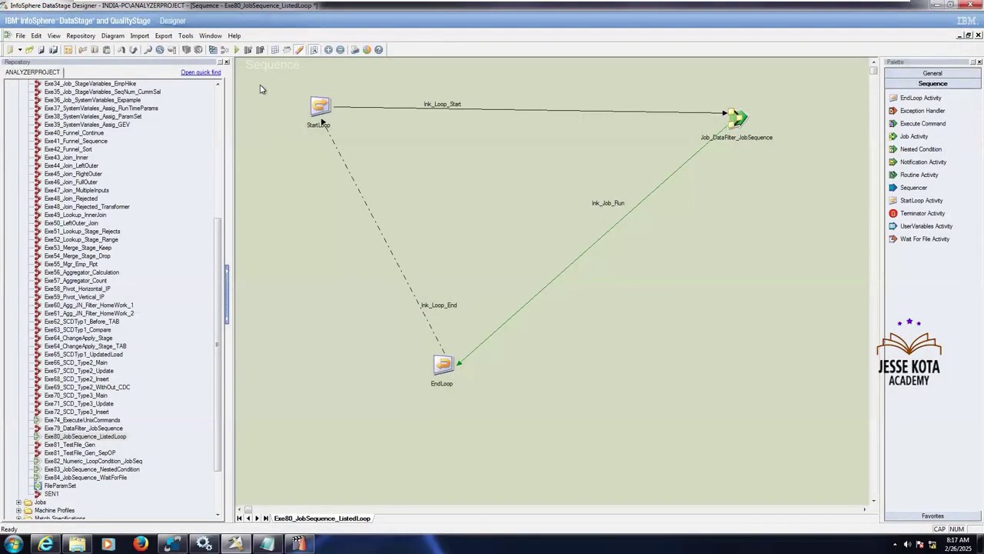
# - Review the loop flow by examining the StartLoop activity's delimited values and the EndLoop activity's properties
pyautogui.moveTo(419, 142); pyautogui.dragTo(740, 154)
pyautogui.click(729, 146)
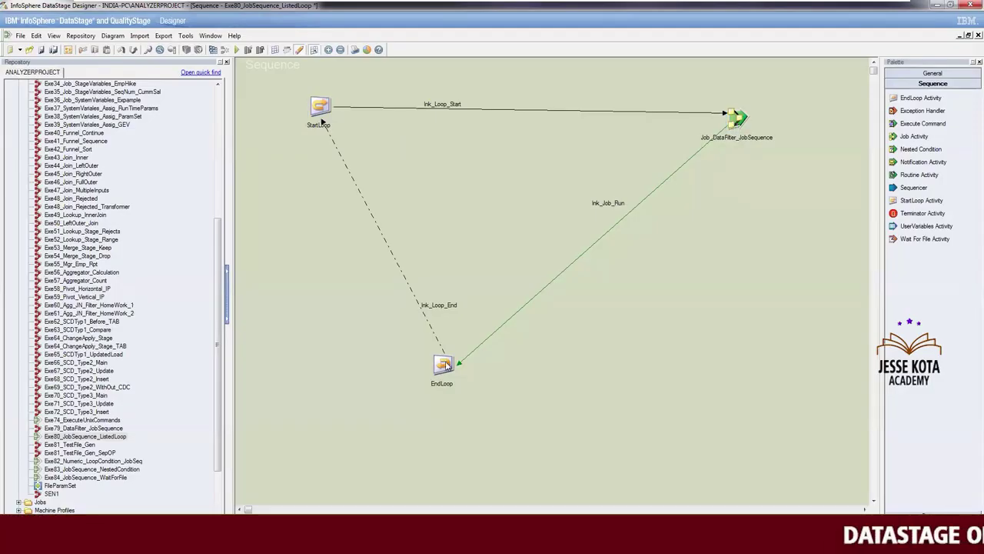
pyautogui.click(320, 107)
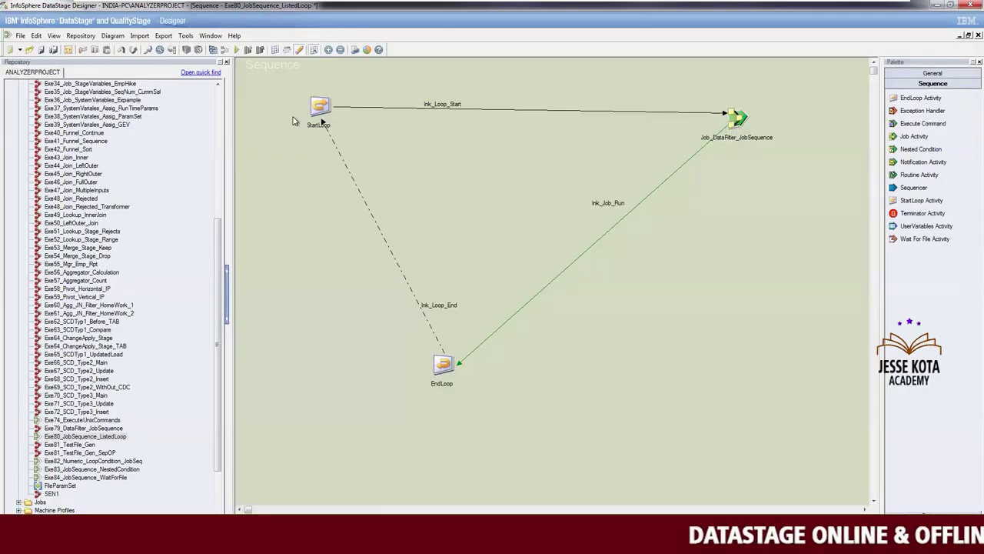
pyautogui.doubleClick(321, 119)
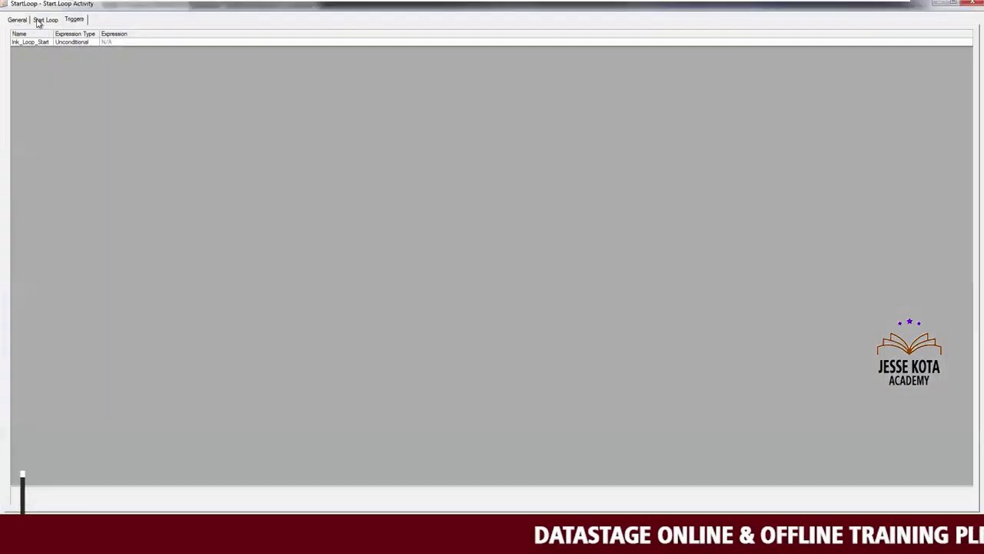
pyautogui.click(45, 20)
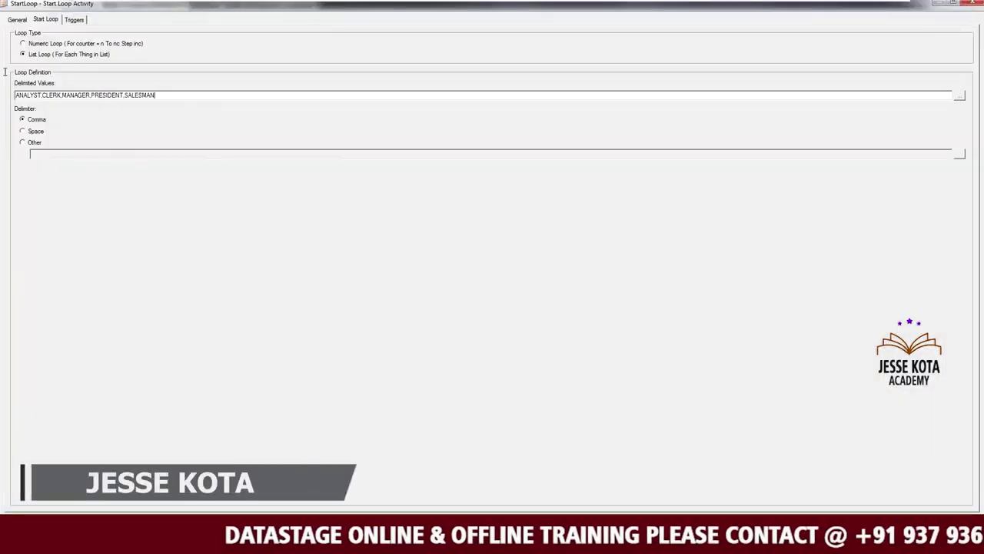
pyautogui.moveTo(194, 94); pyautogui.dragTo(14, 94)
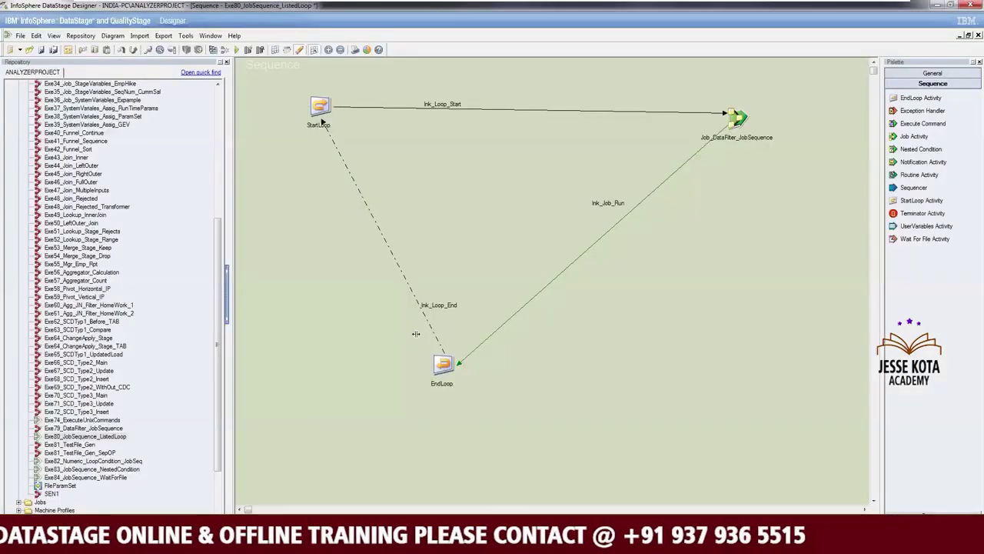
pyautogui.doubleClick(443, 364)
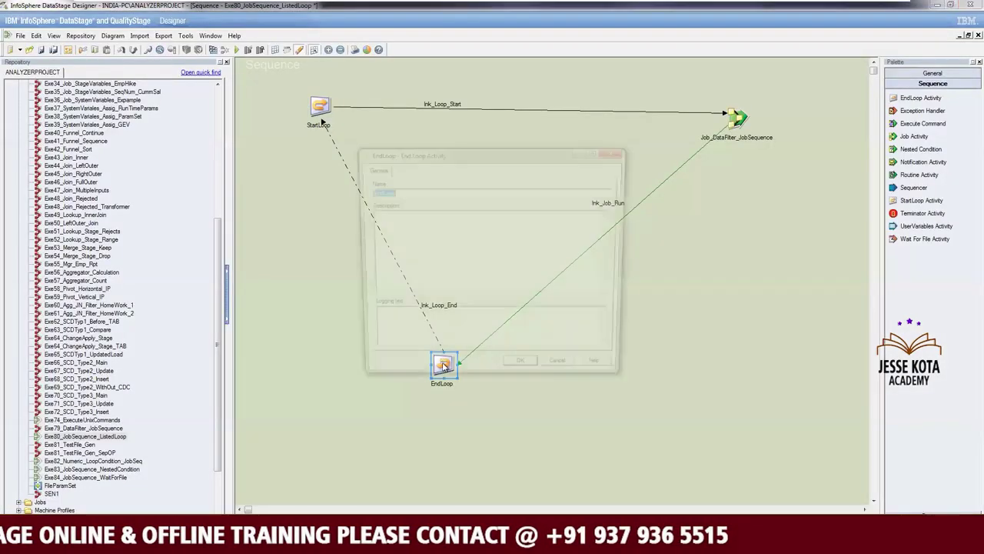
pyautogui.click(523, 374)
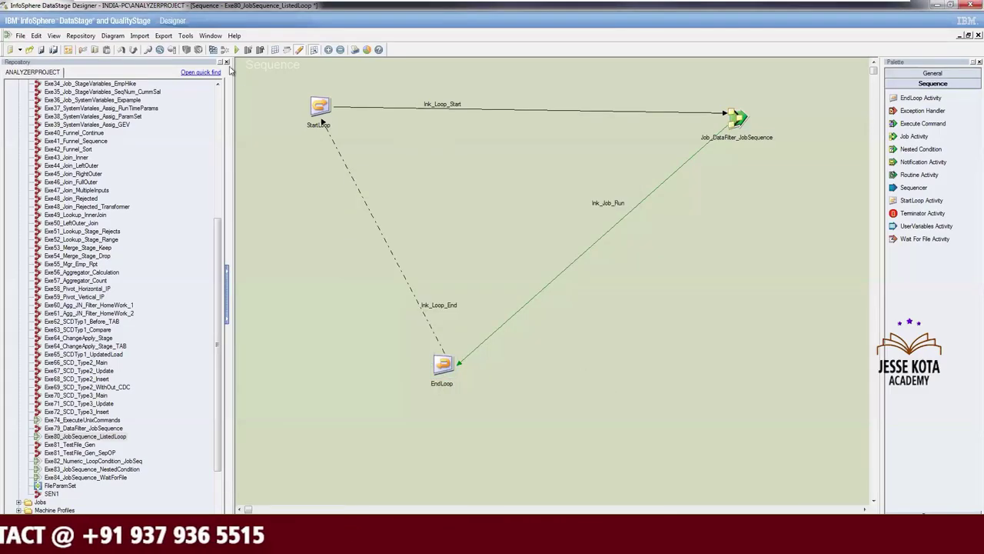
# - Save and compile the Exe80_JobSequence_ListedLoop sequence, and close the compilation status
pyautogui.press('F7')
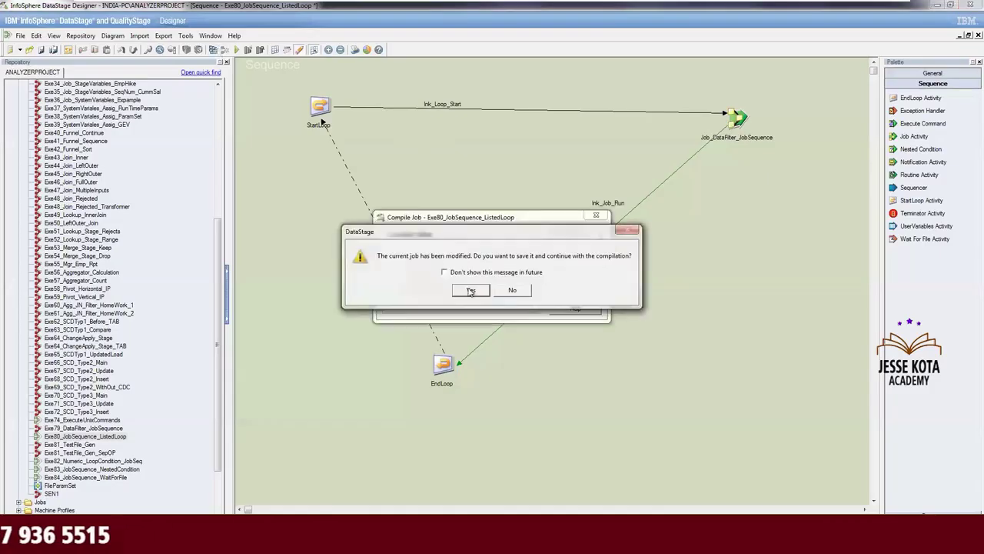
pyautogui.press('Return')
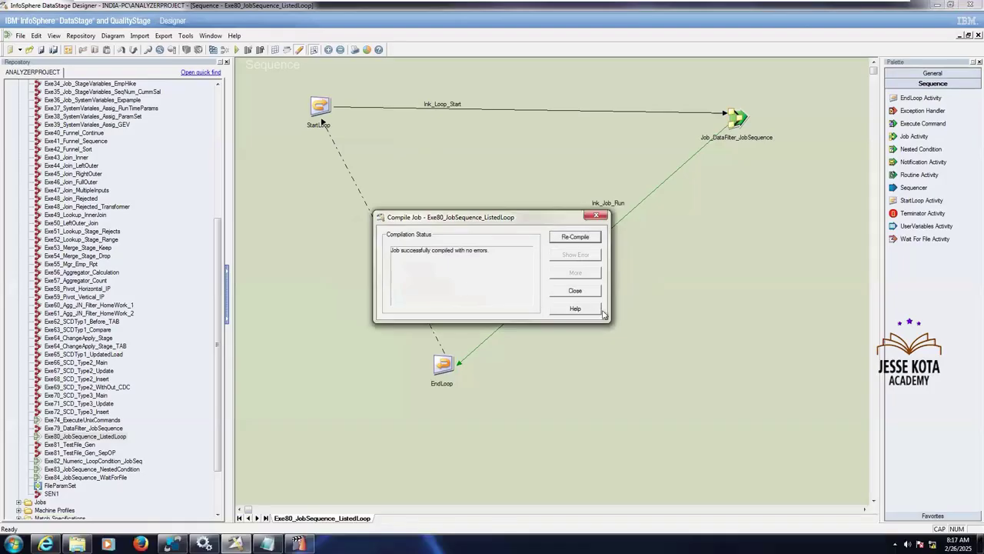
pyautogui.click(576, 292)
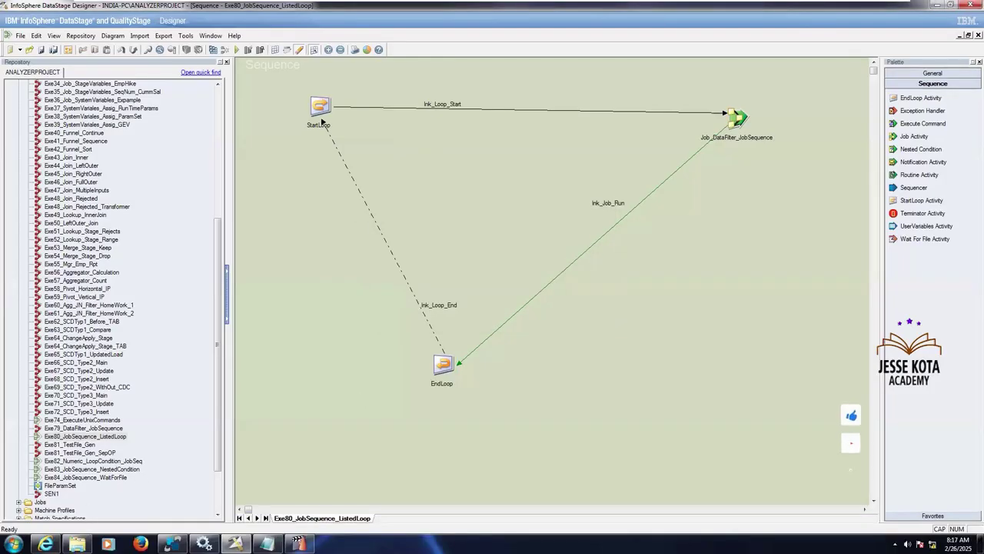
# - Open the C:\Target folder in Windows Explorer and permanently delete all the files in it
pyautogui.rightClick(77, 543)
pyautogui.click(44, 369)
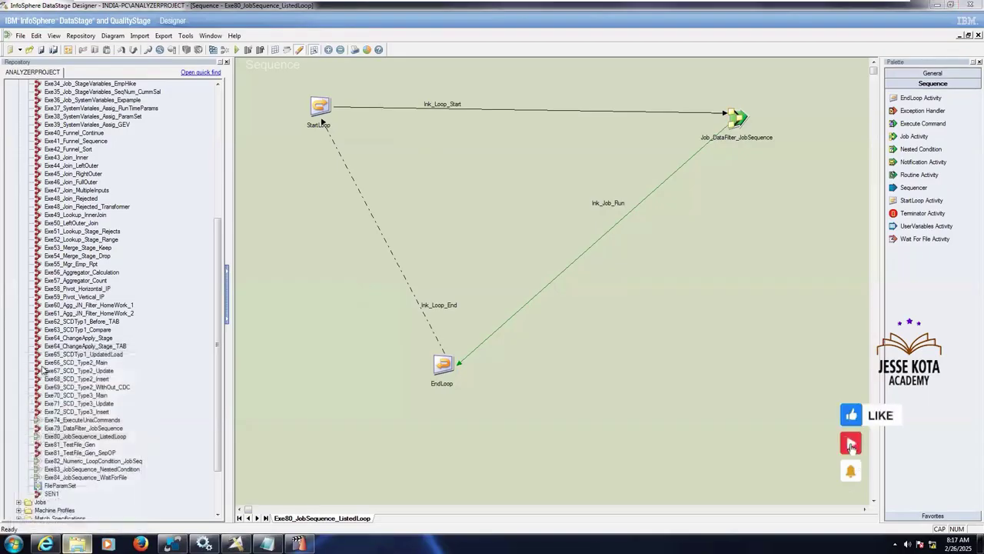
pyautogui.hotkey('ctrl', 'a')
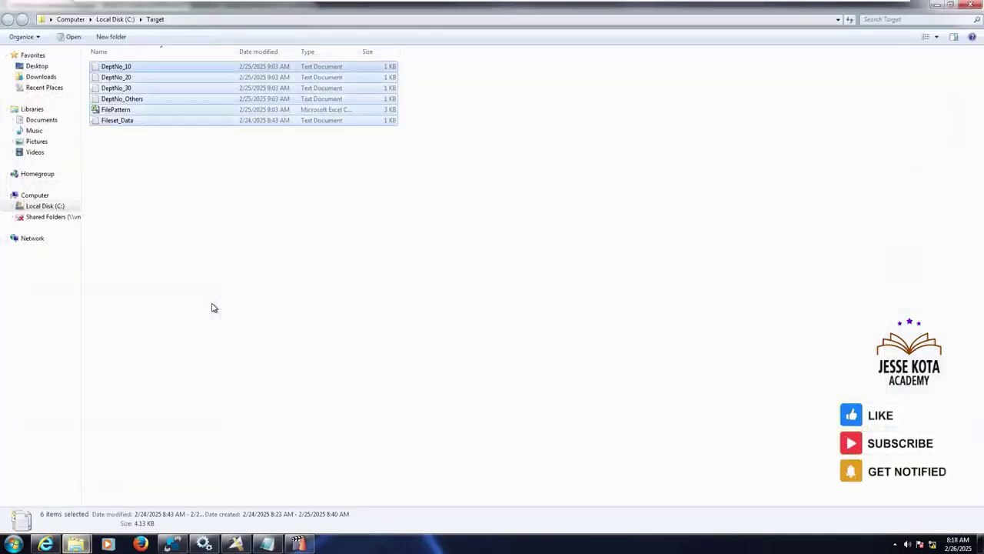
pyautogui.hotkey('shift', 'Delete')
pyautogui.press('Return')
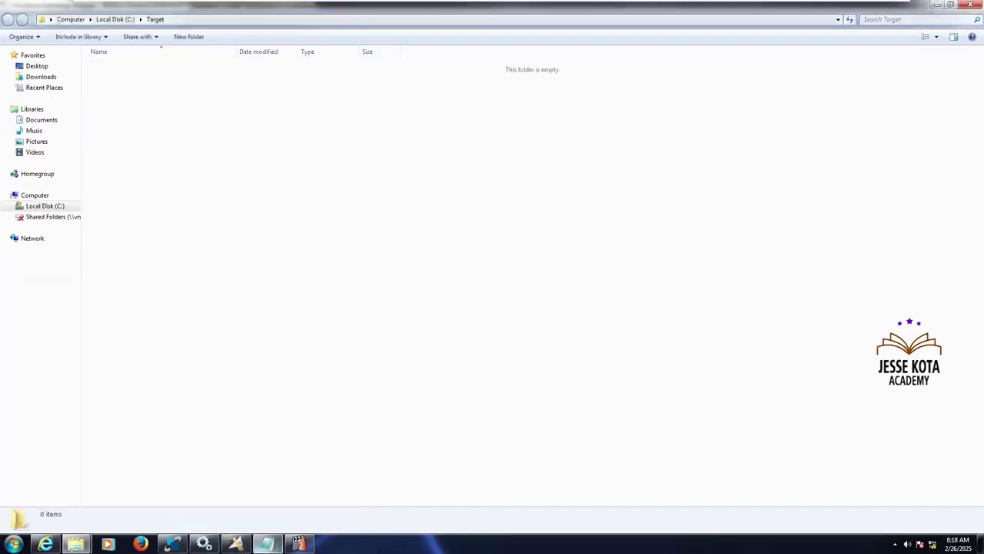
# - Switch to DataStage Director, list the jobs in the assignment folder and sort them by start date, newest first
pyautogui.hotkey('alt', 'Tab')
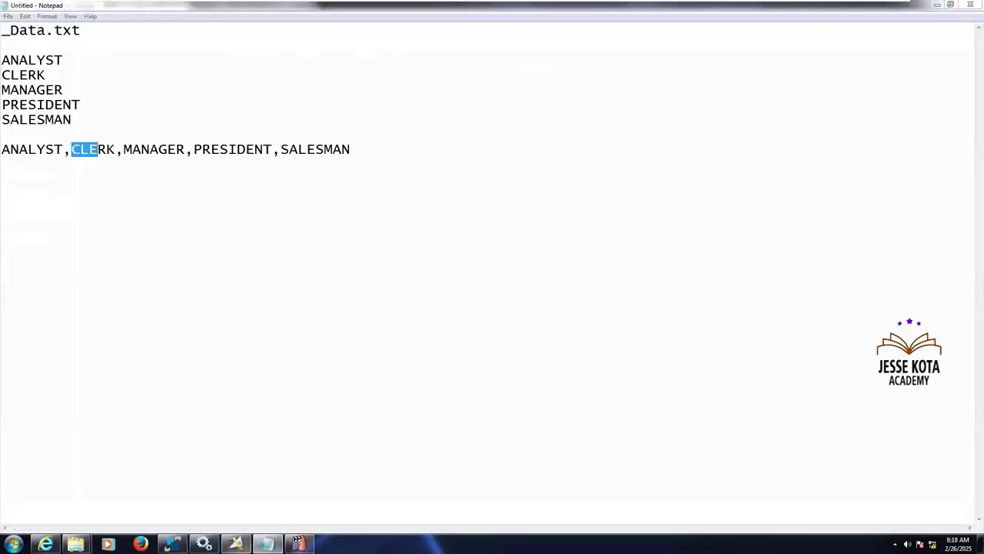
pyautogui.click(234, 543)
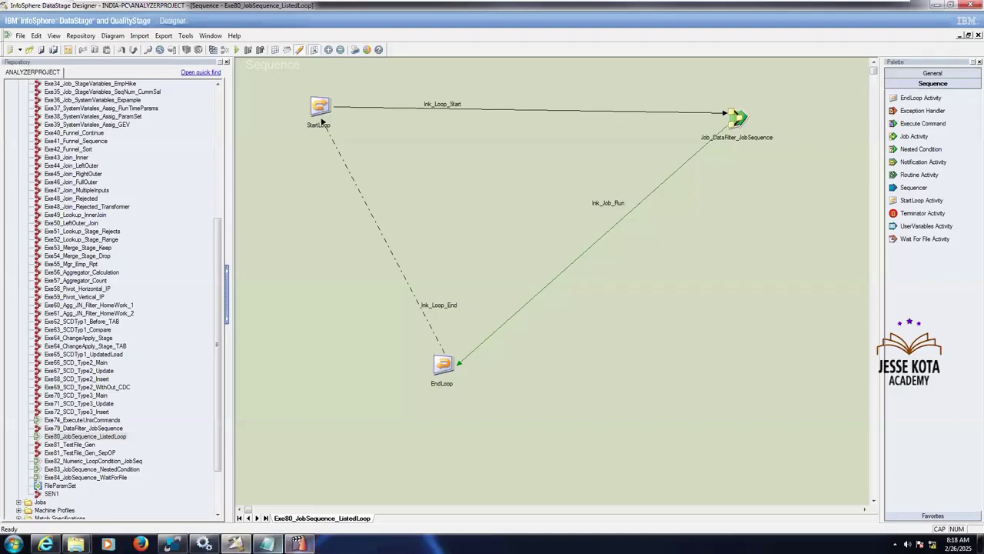
pyautogui.hotkey('alt', 'Tab')
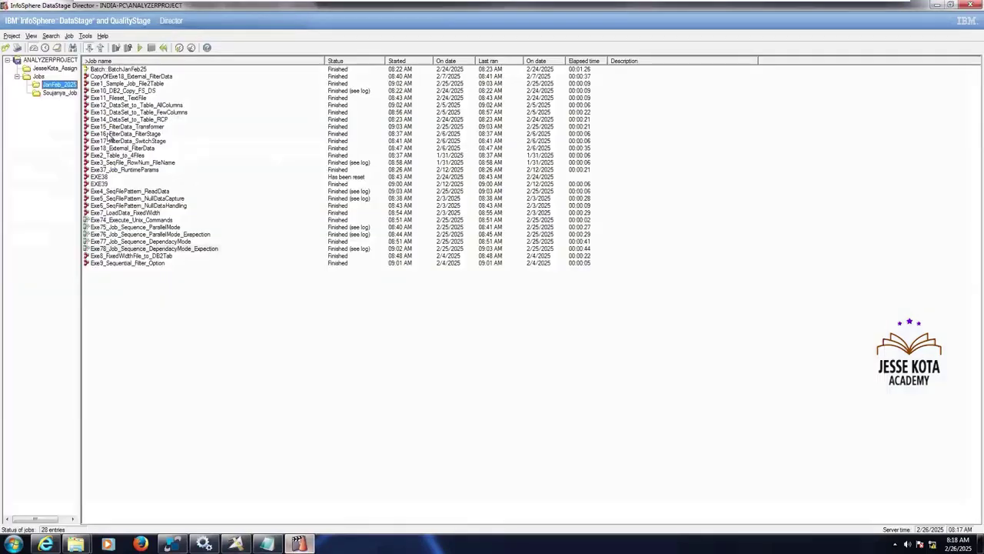
pyautogui.click(54, 69)
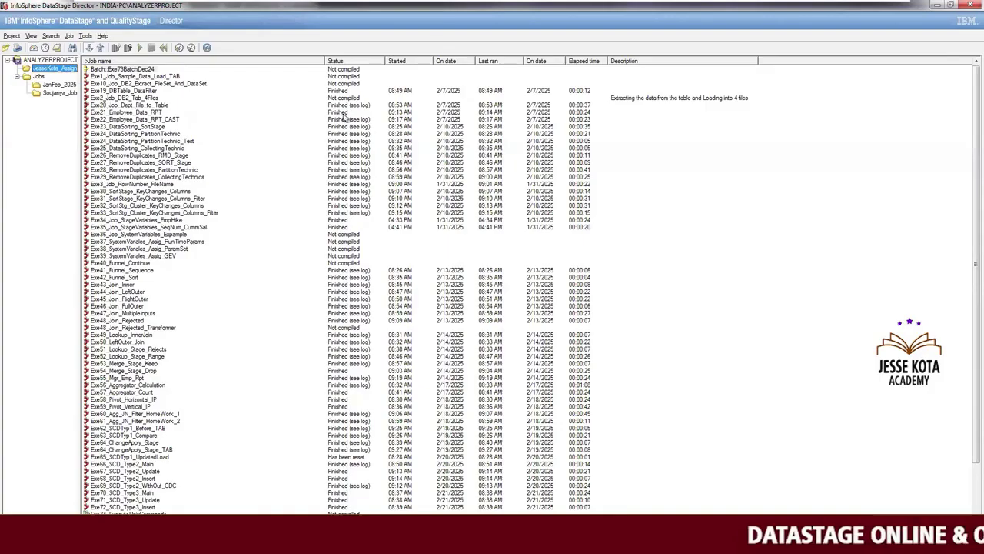
pyautogui.click(449, 61)
pyautogui.click(450, 63)
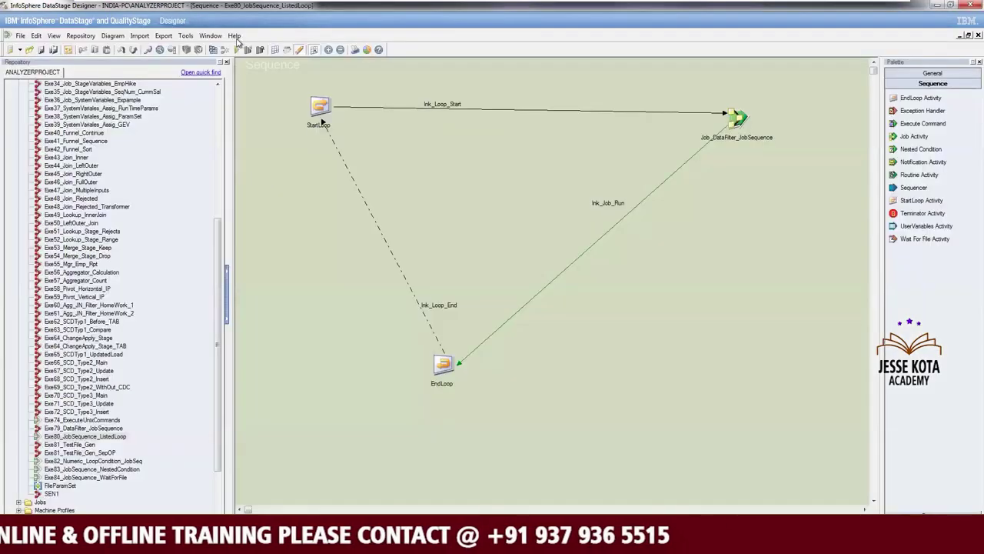
# - Run Exe80_JobSequence_ListedLoop from DataStage Designer with no row or warning limit, and switch to Director to monitor it
pyautogui.click(237, 49)
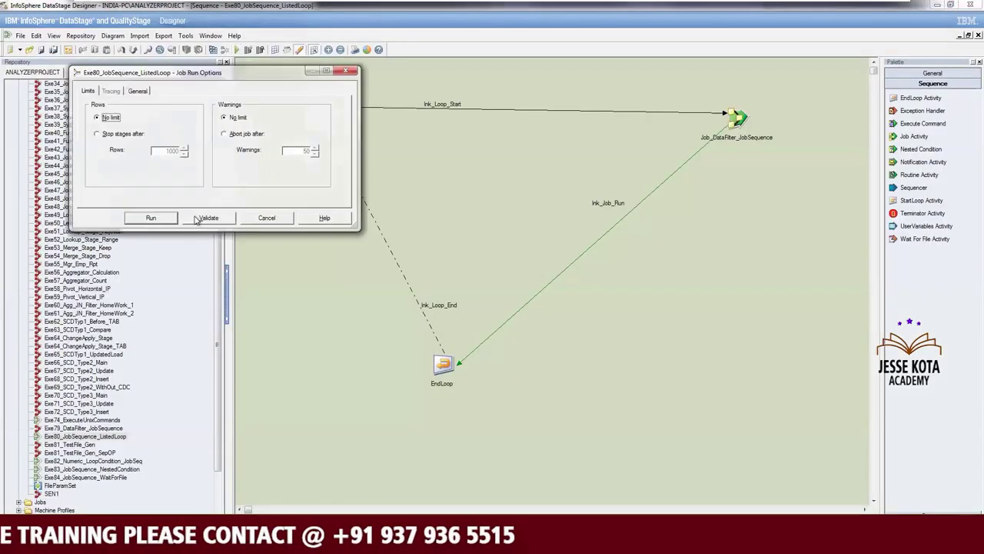
pyautogui.click(150, 217)
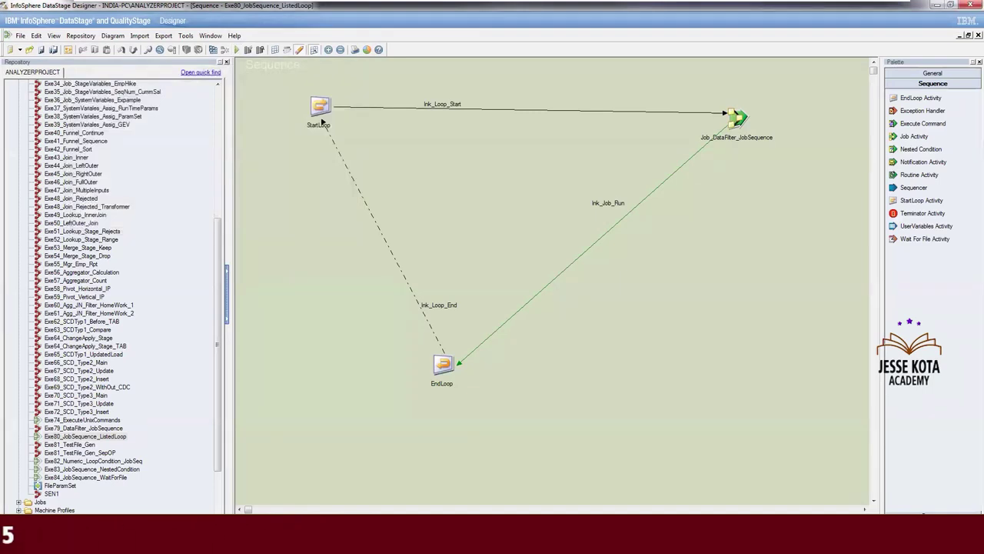
pyautogui.click(298, 544)
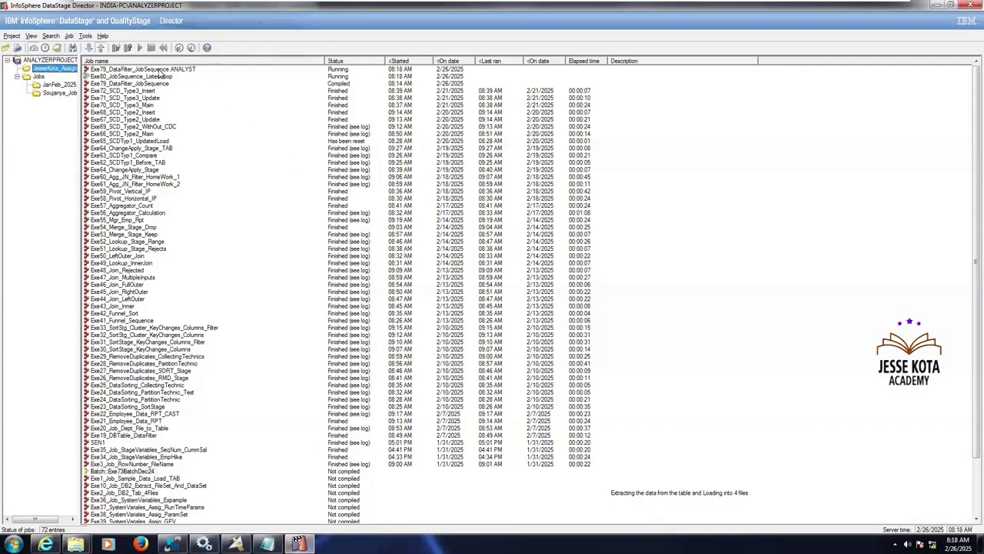
# - Switch to the C:\Target folder in Windows Explorer, open ANALYST_Data in a maximized Notepad window and examine its records
pyautogui.press('Tab')
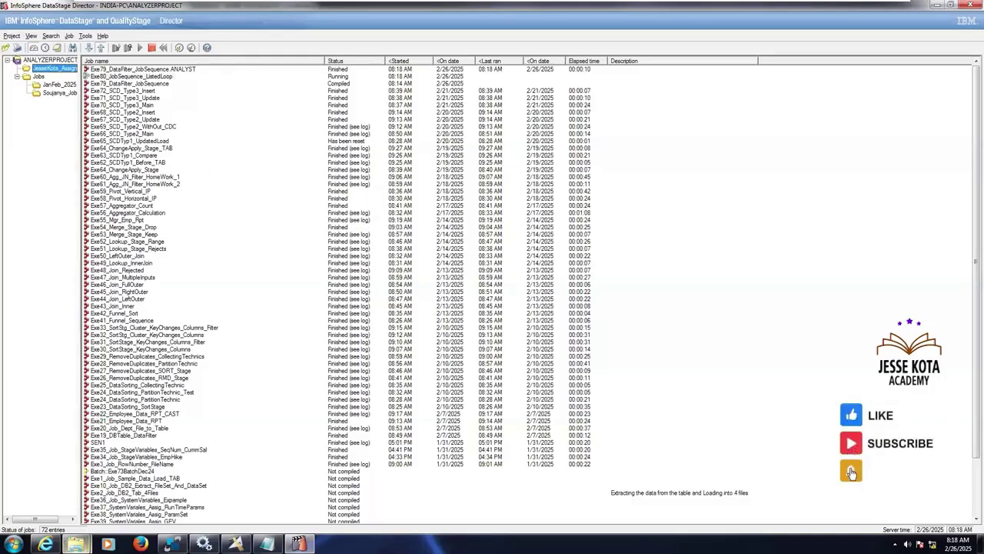
pyautogui.click(76, 544)
pyautogui.click(192, 483)
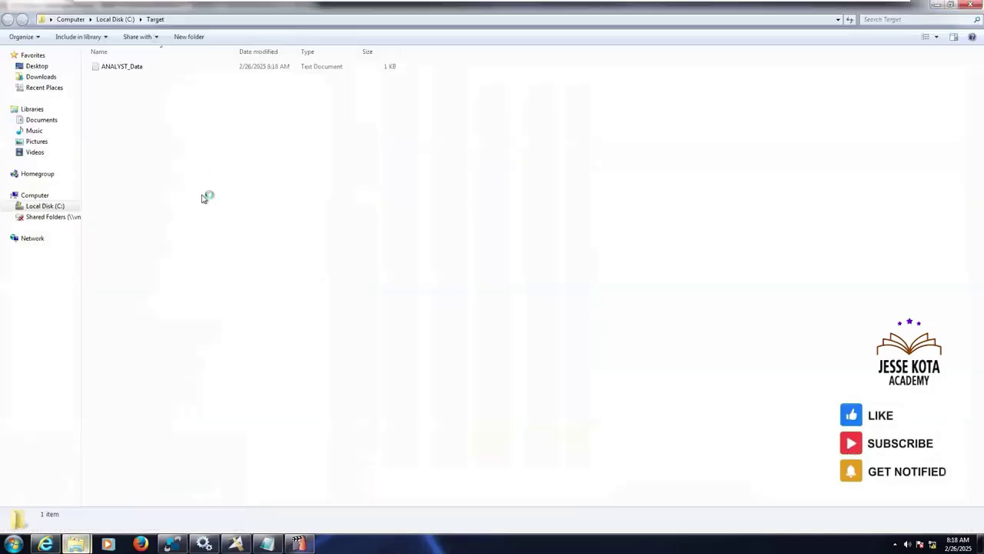
pyautogui.click(127, 68)
pyautogui.doubleClick(126, 68)
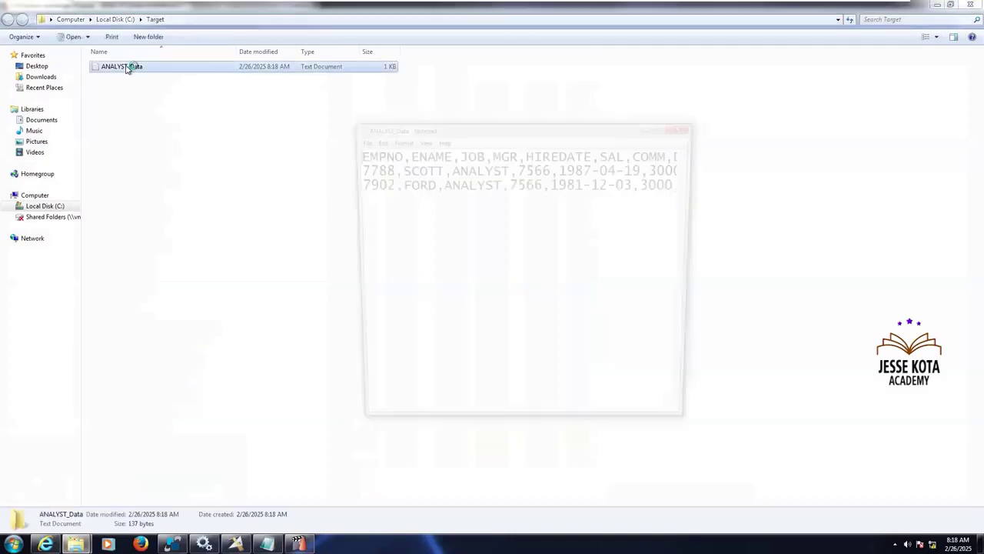
pyautogui.click(667, 125)
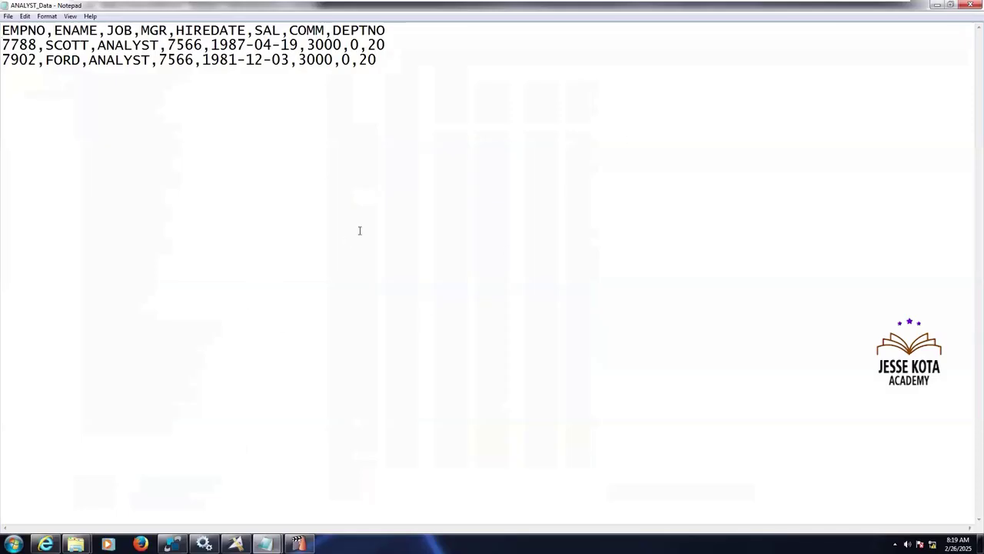
# - Switch to SqlDbx, change the query to SELECT JOB, COUNT(*) CNT_JOB FROM EMP_DATA ORDER BY JOB and execute it
pyautogui.hotkey('alt', 'Tab')
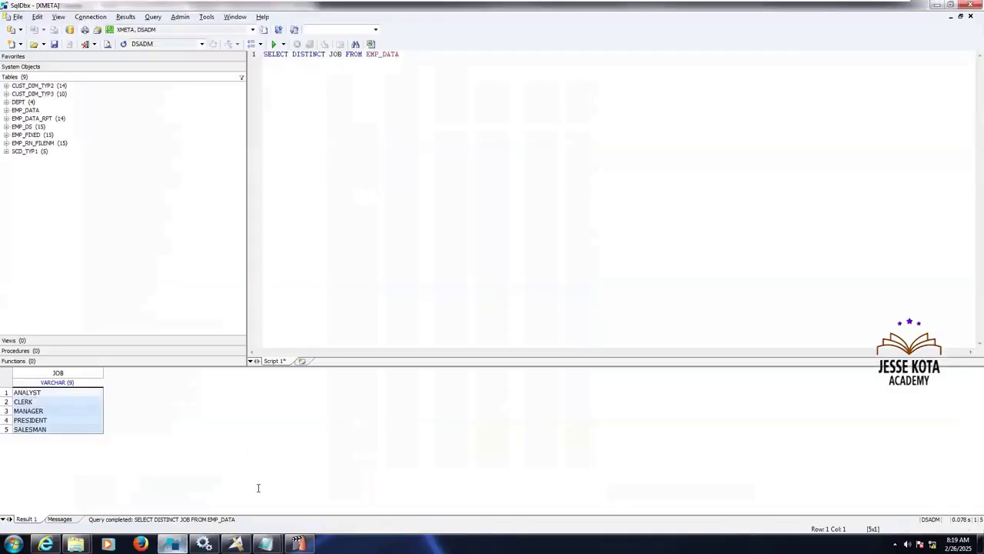
pyautogui.click(304, 54)
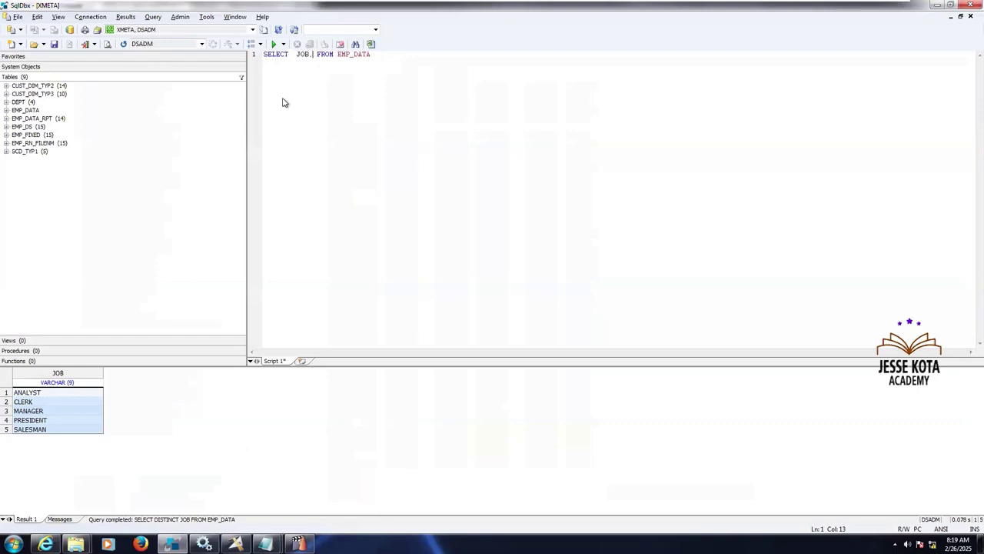
pyautogui.write('COUNT(*) CNT')
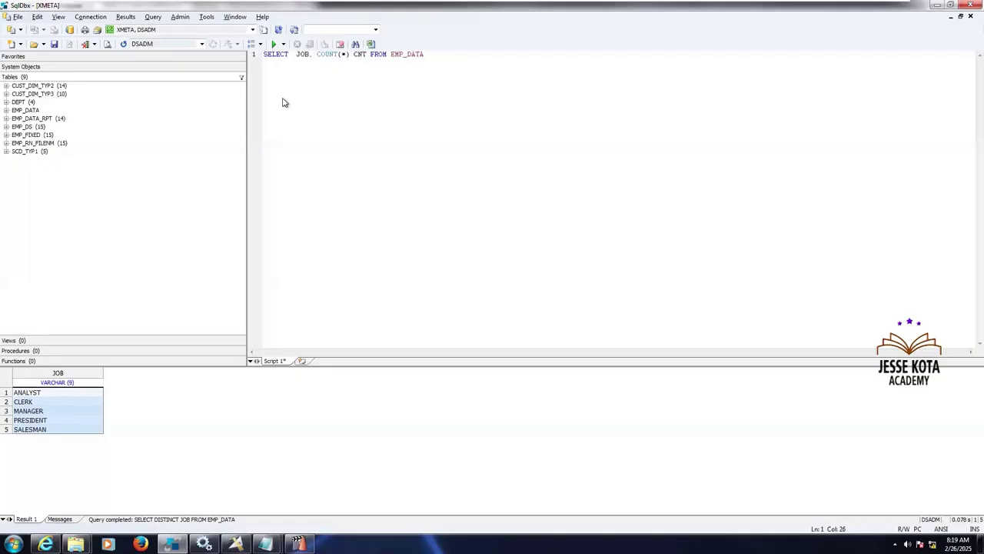
pyautogui.write('_JOB')
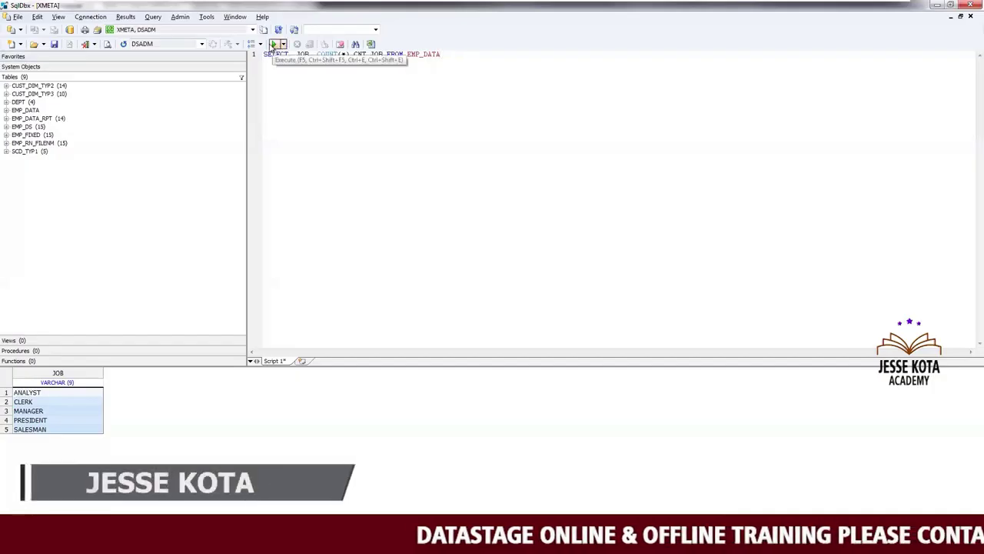
pyautogui.click(484, 54)
pyautogui.press('Return')
pyautogui.write('GRDER BY JO')
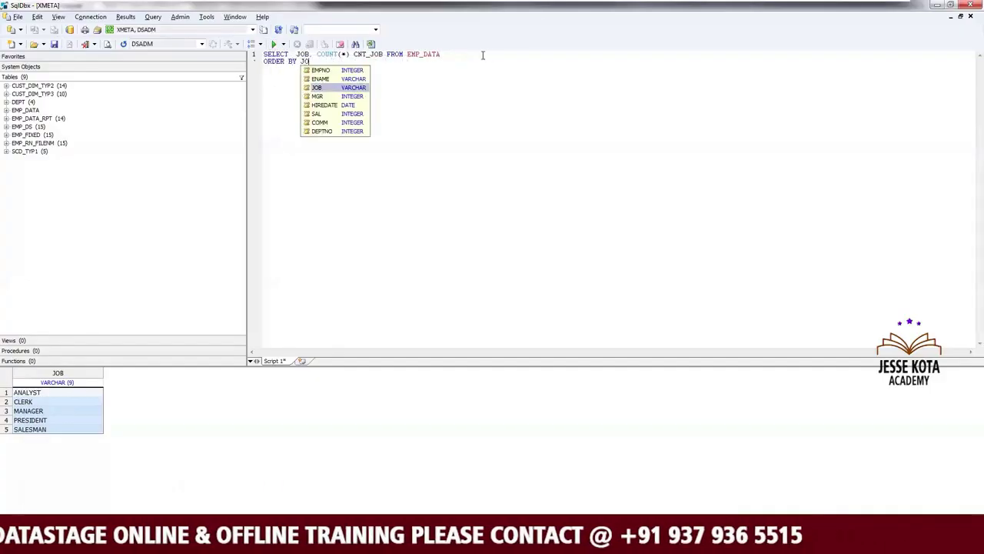
pyautogui.press('Return')
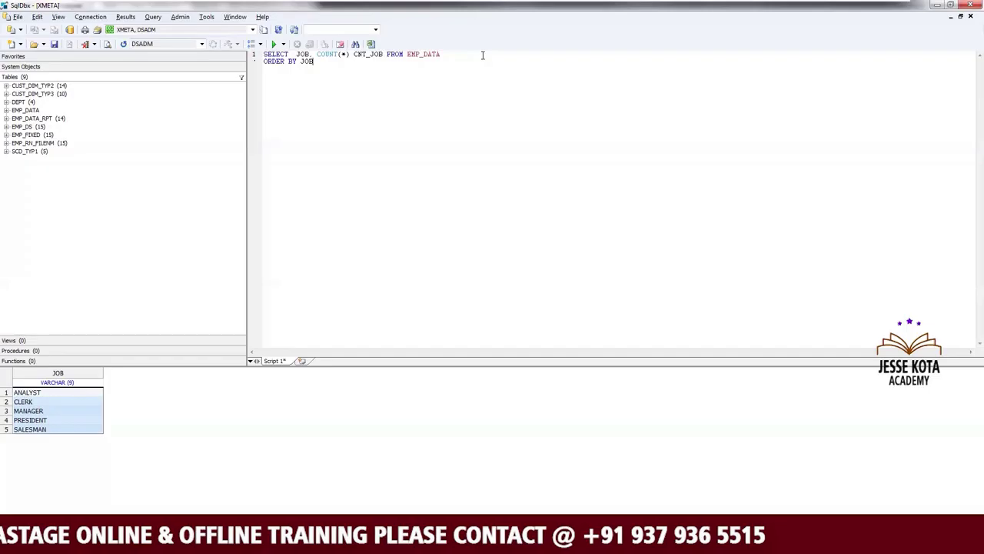
pyautogui.click(275, 44)
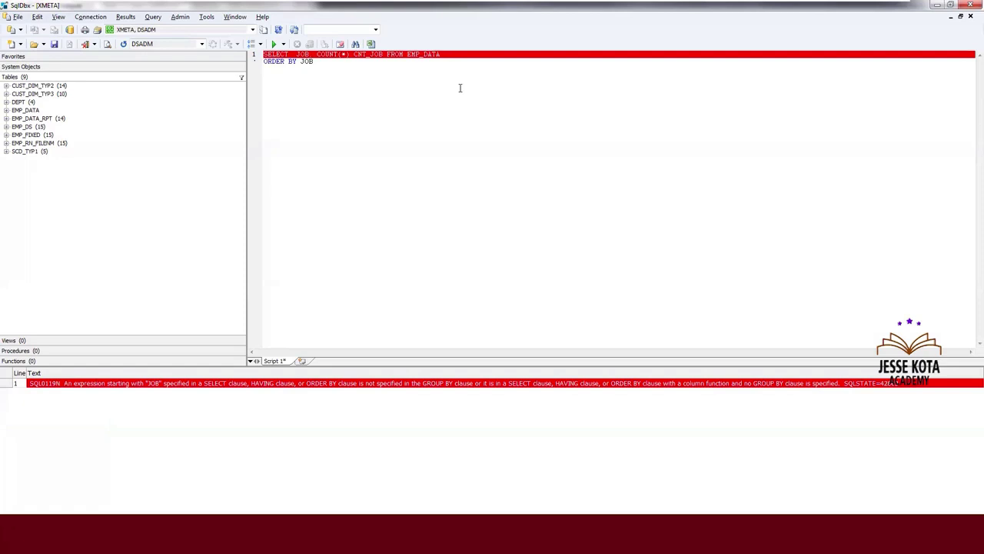
# - Add GROUP BY JOB after EMP_DATA in the query and execute it to count the employees per job
pyautogui.write('GROUP BY ')
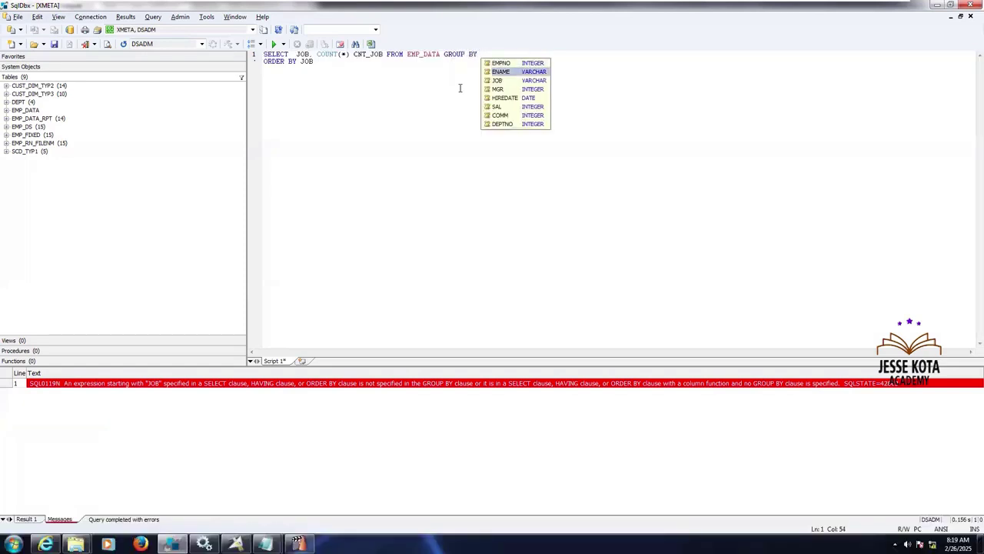
pyautogui.write('JOB')
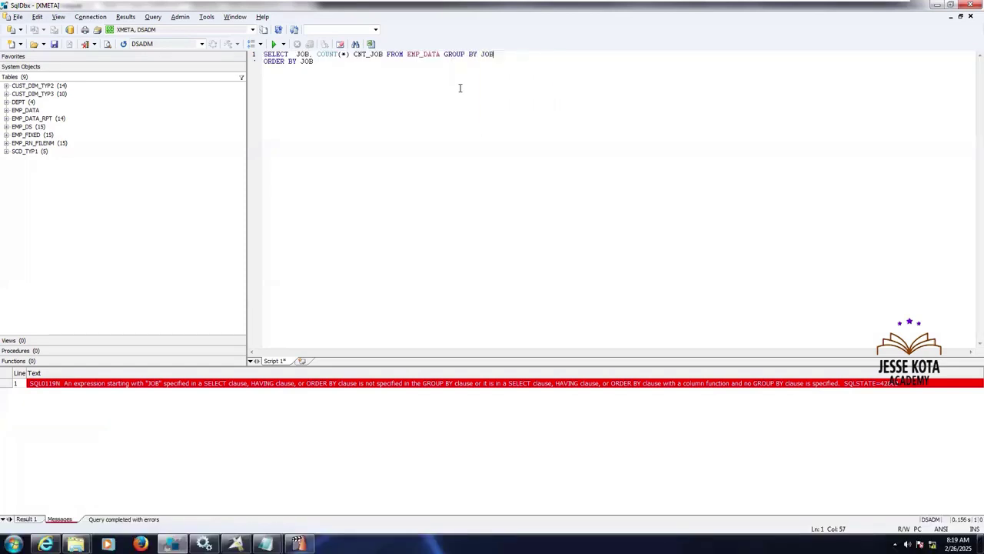
pyautogui.click(276, 45)
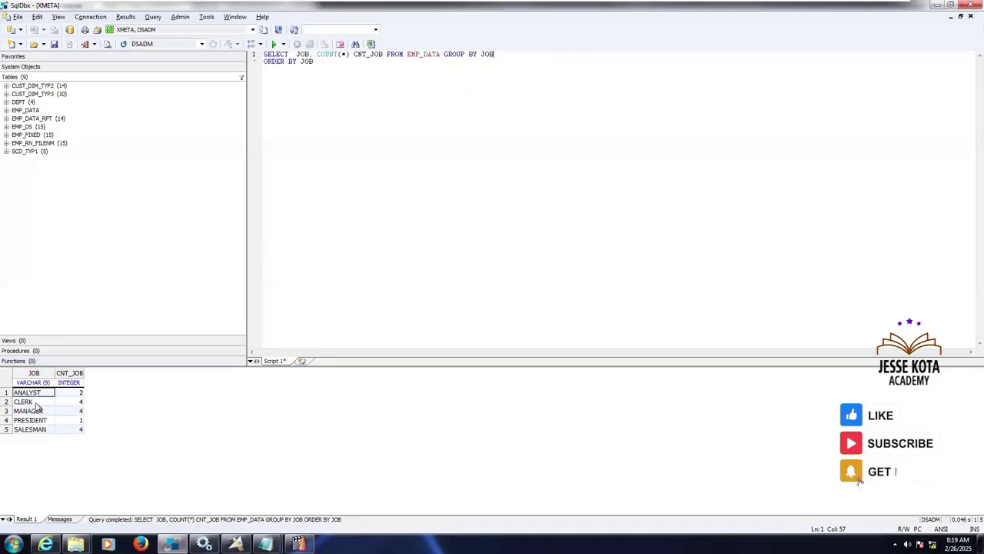
# - Recheck ANALYST_Data against the query counts, and open CLERK_Data from the Target folder to examine its records before closing it
pyautogui.moveTo(265, 543)
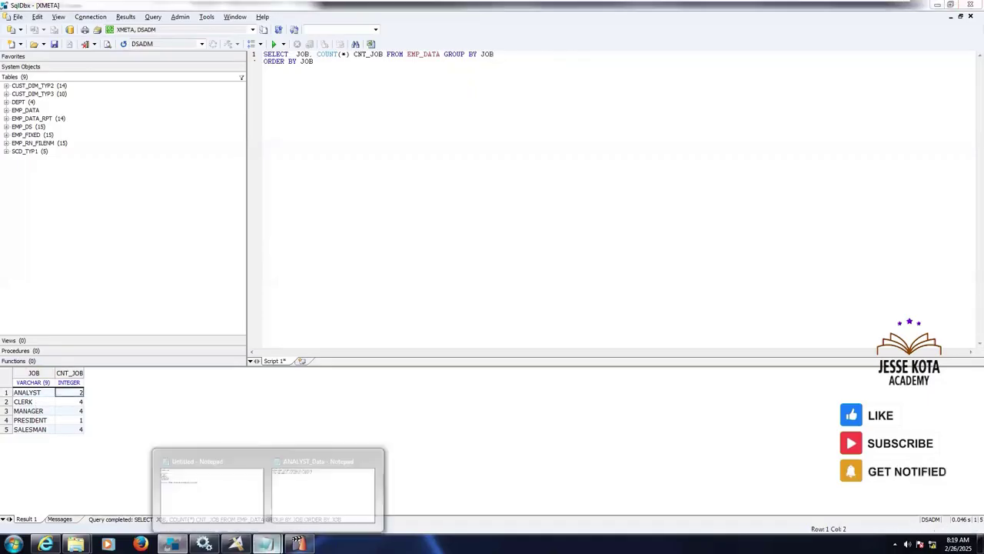
pyautogui.click(288, 484)
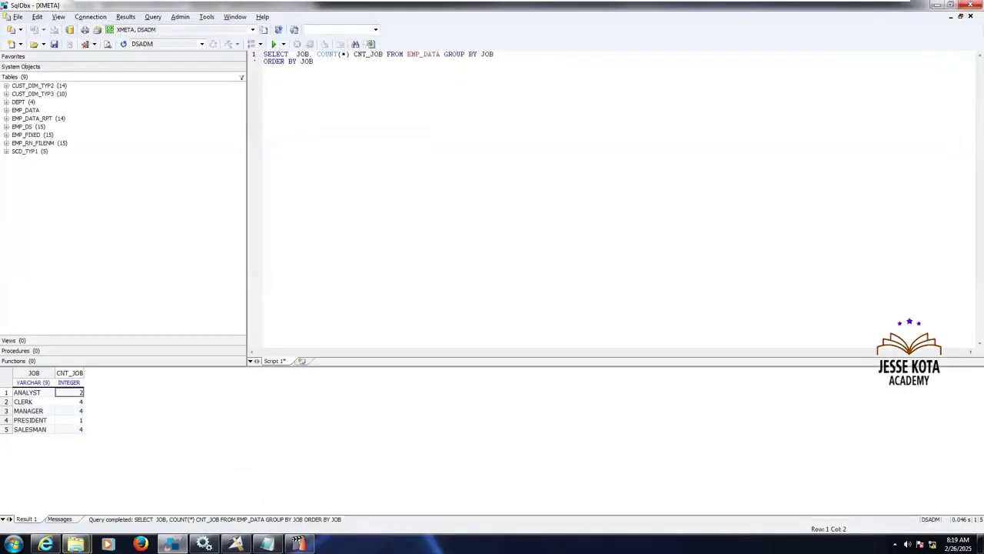
pyautogui.moveTo(76, 544)
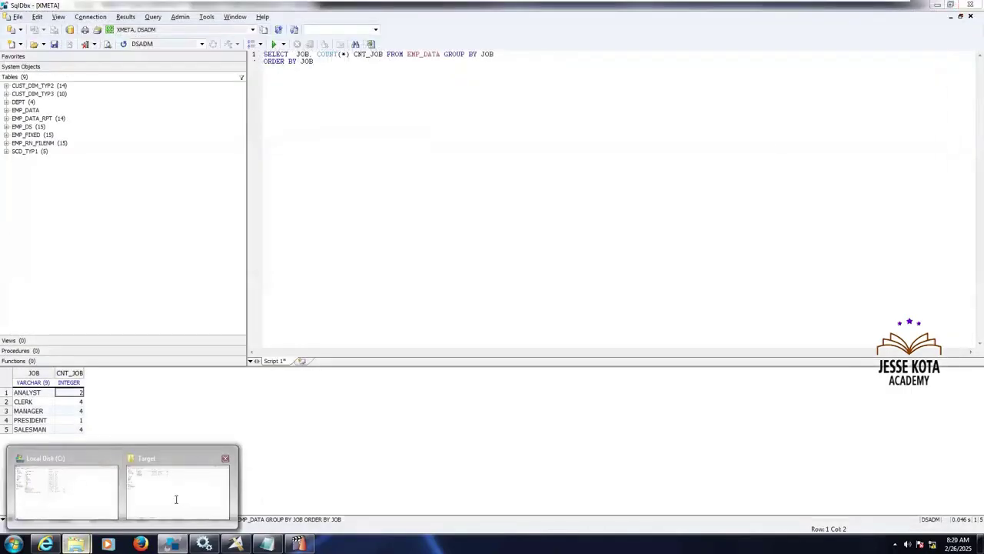
pyautogui.click(176, 499)
pyautogui.doubleClick(123, 77)
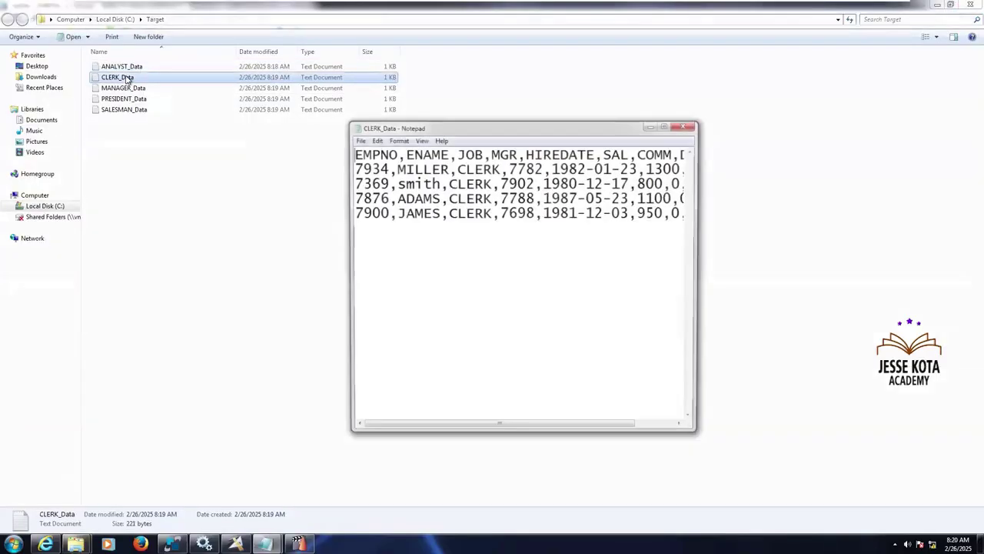
pyautogui.click(667, 125)
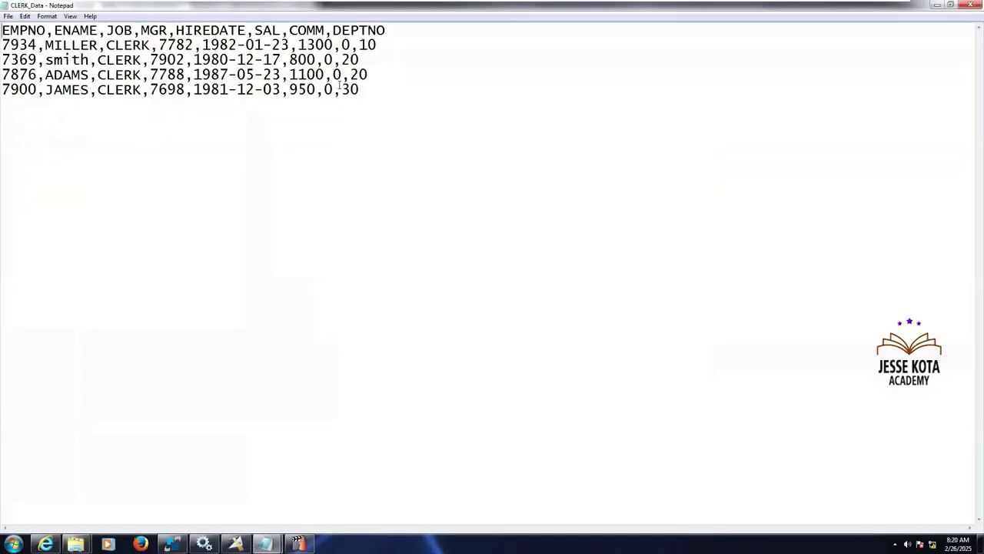
pyautogui.moveTo(395, 96); pyautogui.dragTo(4, 47)
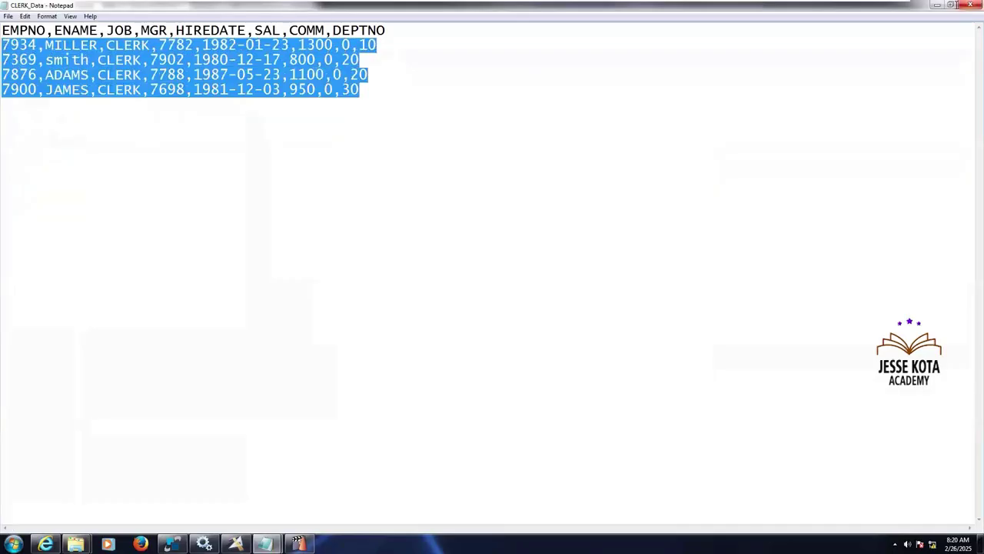
pyautogui.click(971, 4)
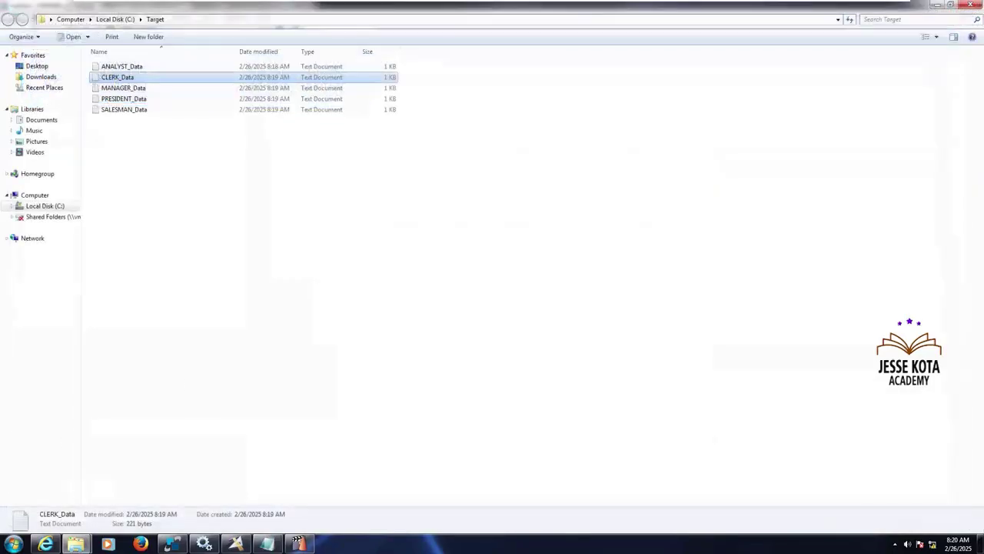
# - Review the job counts in SqlDbx and open MANAGER_Data from the Target folder to compare its records
pyautogui.hotkey('alt', 'Tab')
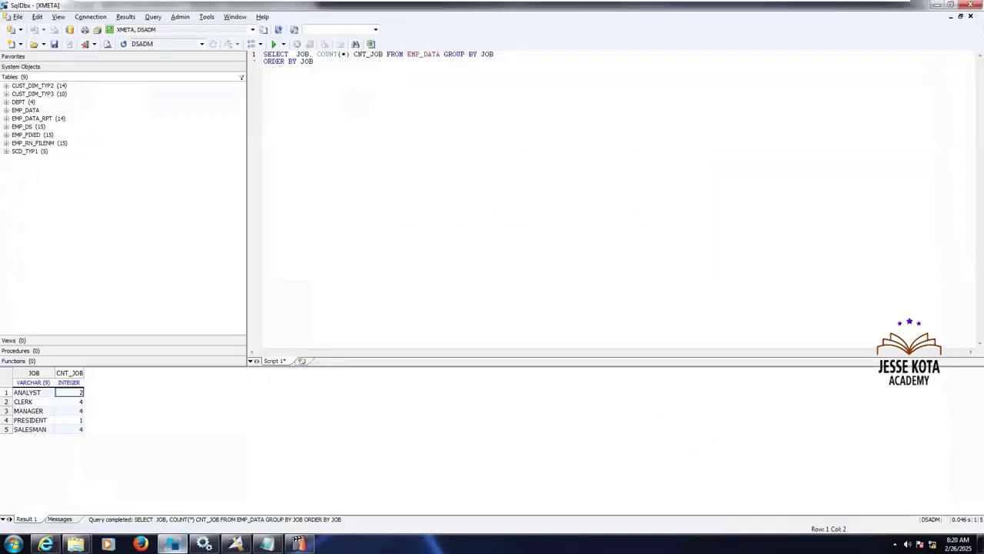
pyautogui.hotkey('alt', 'Tab')
pyautogui.doubleClick(131, 87)
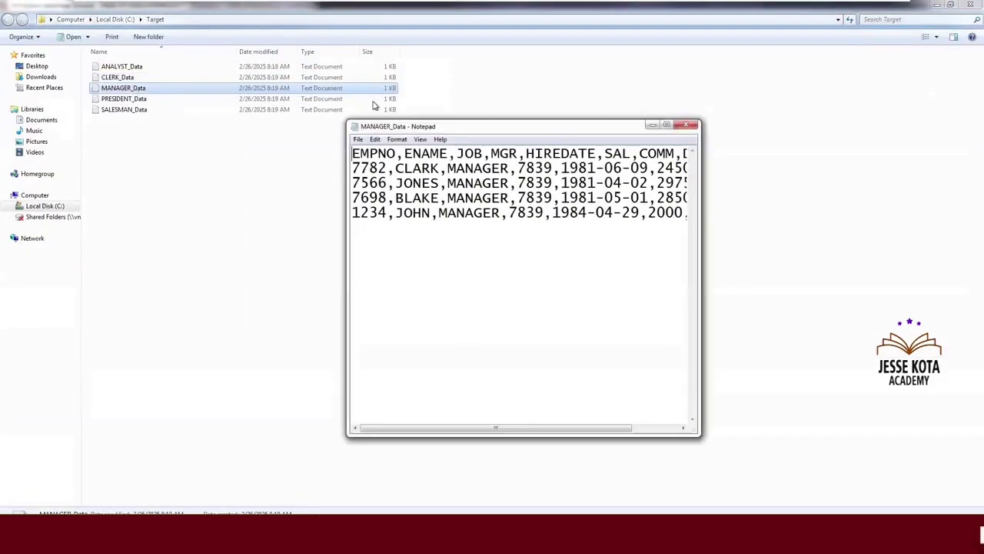
pyautogui.click(667, 125)
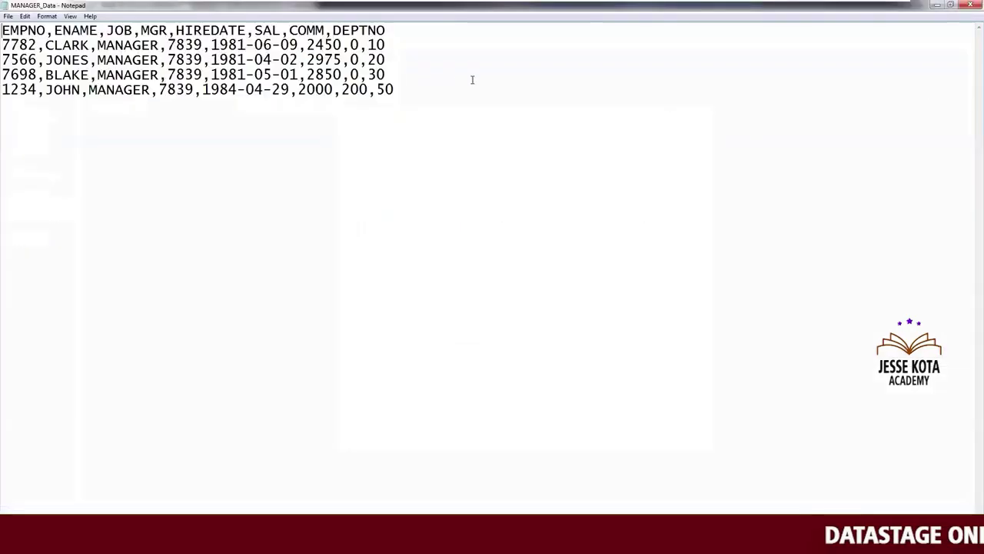
pyautogui.moveTo(408, 89); pyautogui.dragTo(3, 48)
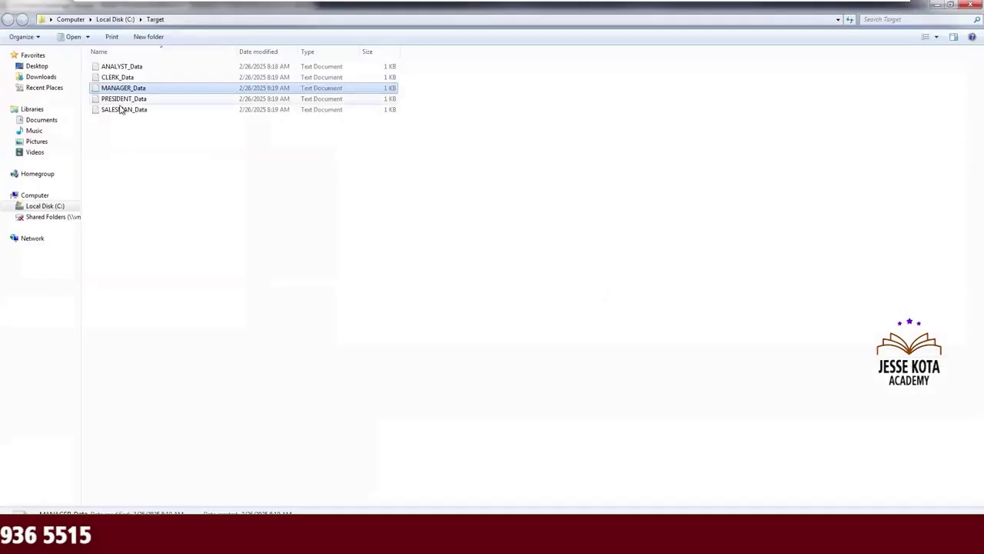
# - Open PRESIDENT_Data from the Target folder, examine its records and close the file
pyautogui.doubleClick(117, 99)
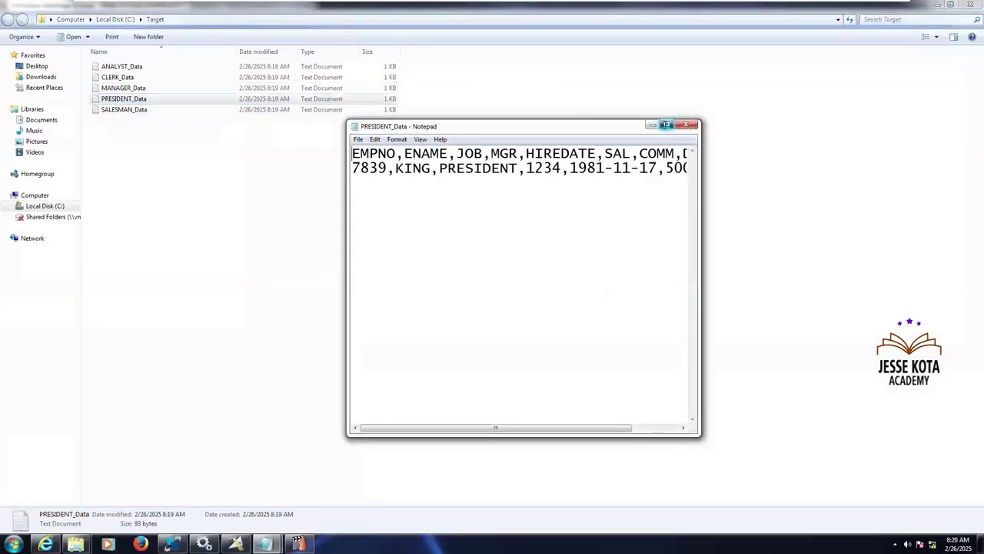
pyautogui.click(666, 124)
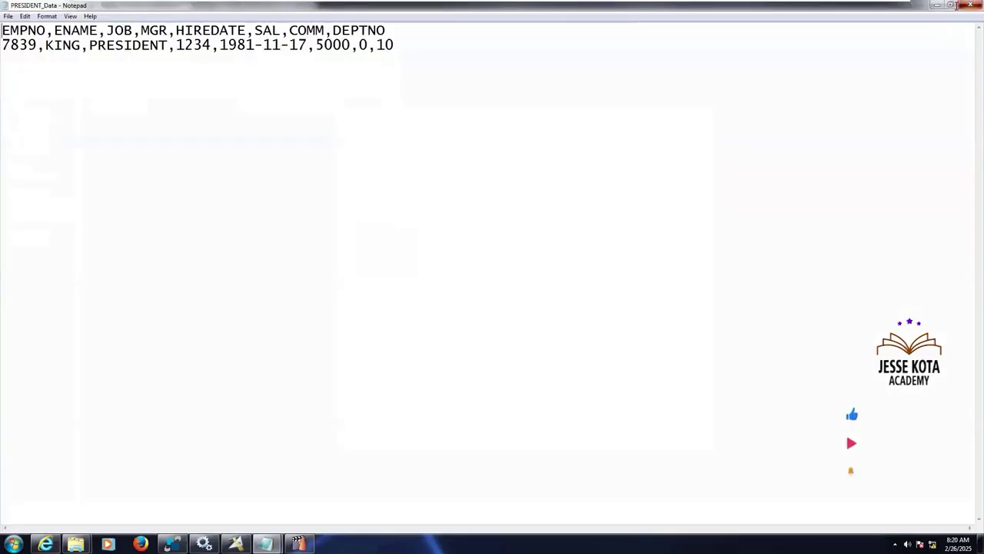
pyautogui.click(958, 6)
# - Open SALESMAN_Data from the Target folder and compare its records with the job counts in SqlDbx
pyautogui.doubleClick(131, 113)
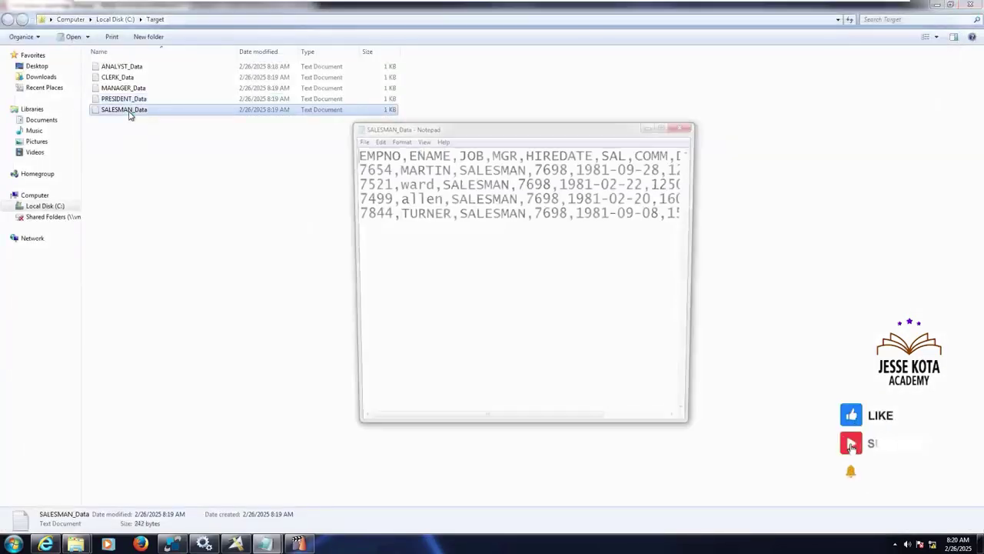
pyautogui.click(664, 125)
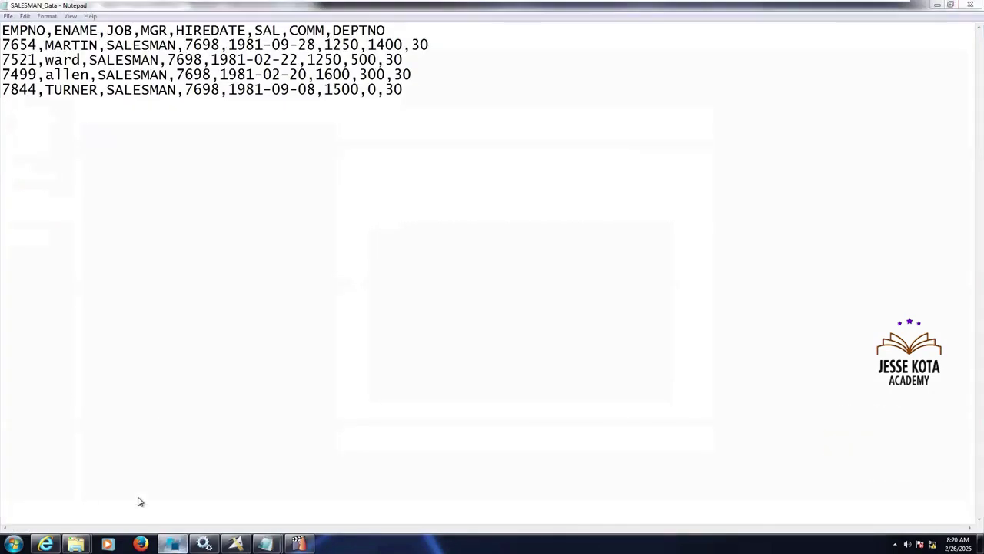
pyautogui.click(171, 544)
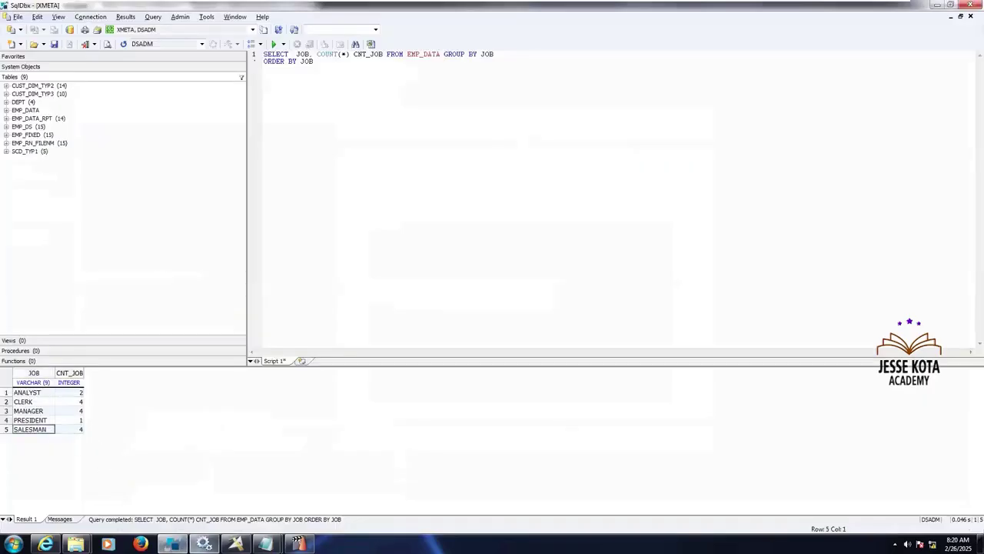
pyautogui.hotkey('alt', 'Tab')
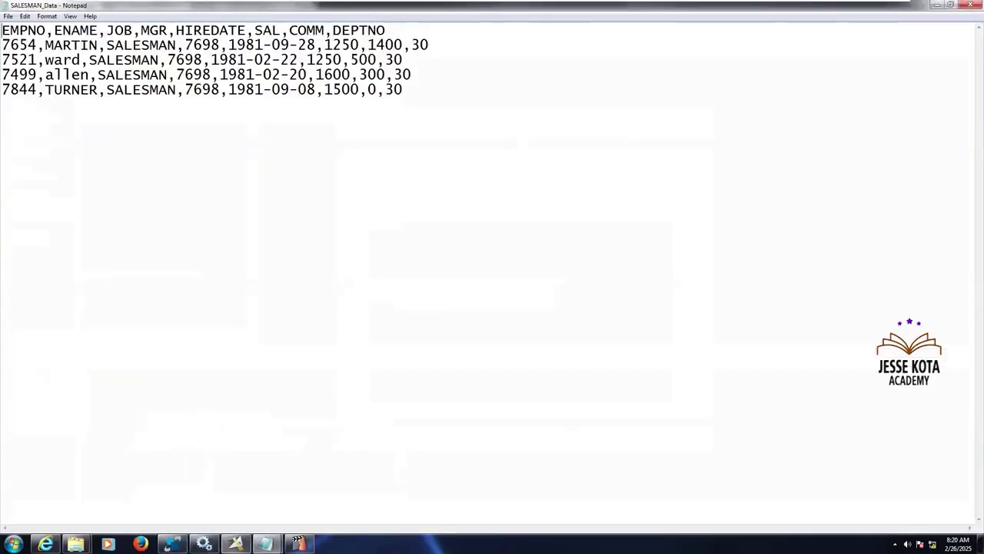
# - Switch to DataStage Designer, open the Exe79_DataFilter_JobSequence job from the sequence's job activity to review it, and check its run instances in Director
pyautogui.hotkey('alt', 'Tab')
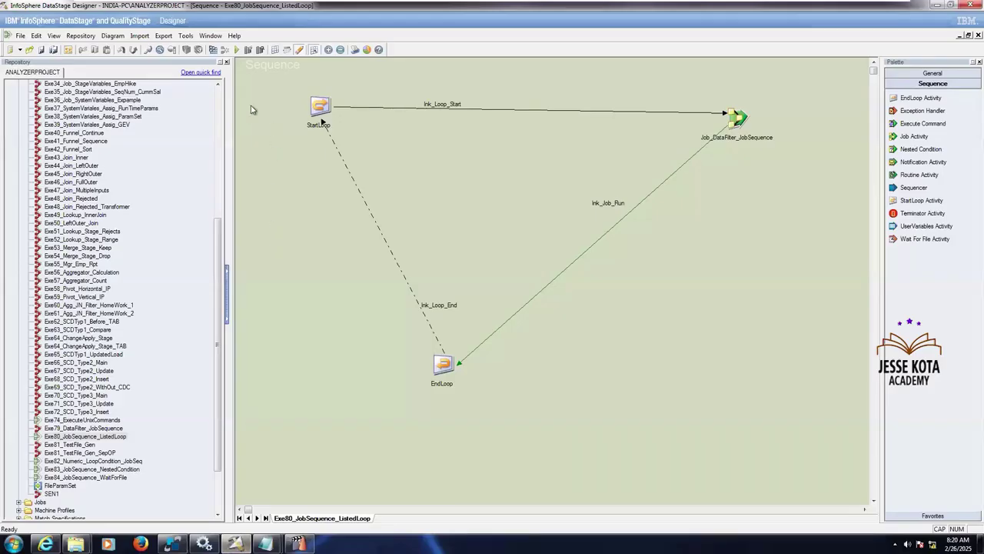
pyautogui.moveTo(269, 80); pyautogui.dragTo(799, 409)
pyautogui.rightClick(739, 123)
pyautogui.click(764, 140)
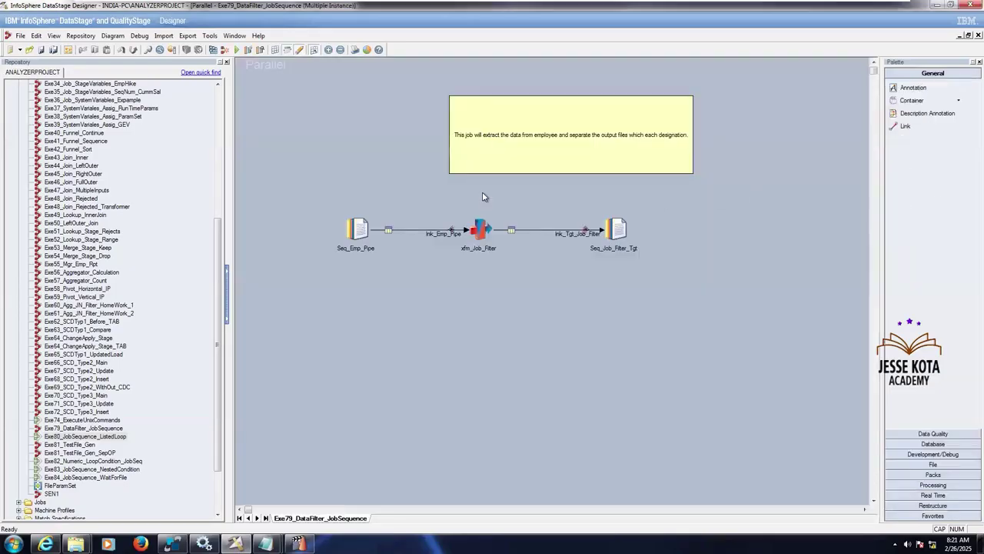
pyautogui.moveTo(659, 271); pyautogui.dragTo(660, 290)
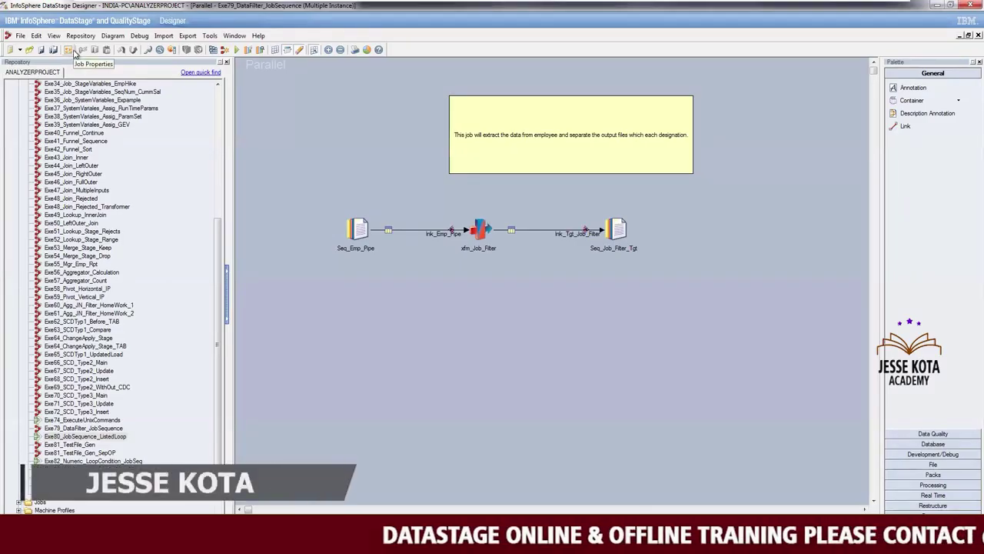
pyautogui.moveTo(436, 182); pyautogui.dragTo(517, 301)
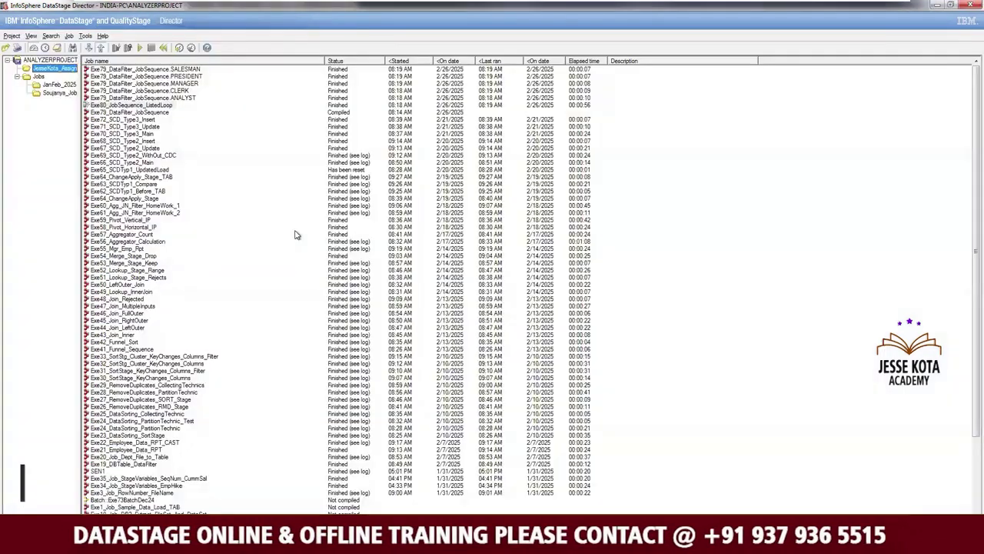
# - Switch to the untitled Notepad note, widen its window to review the comma-separated designation list, and minimize it
pyautogui.click(152, 119)
pyautogui.click(267, 541)
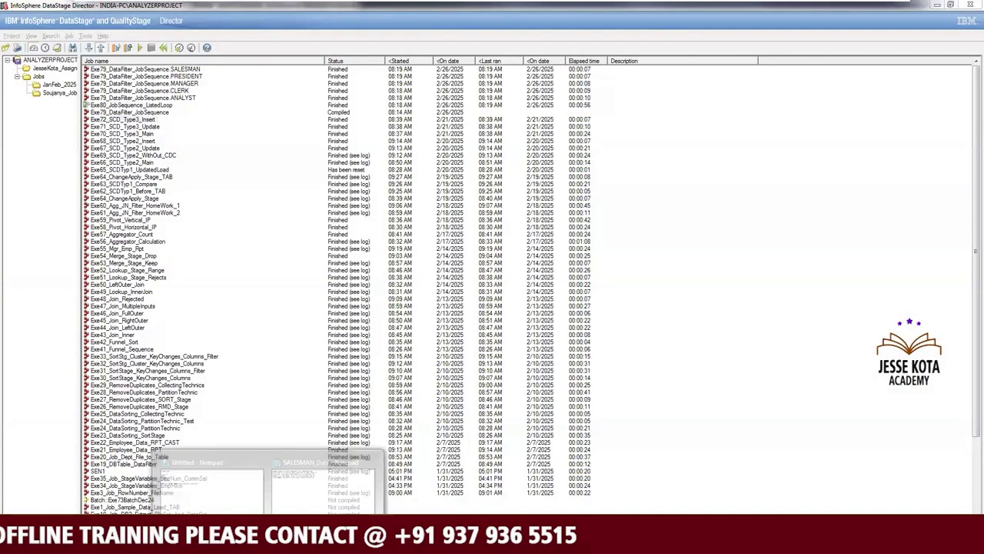
pyautogui.click(323, 480)
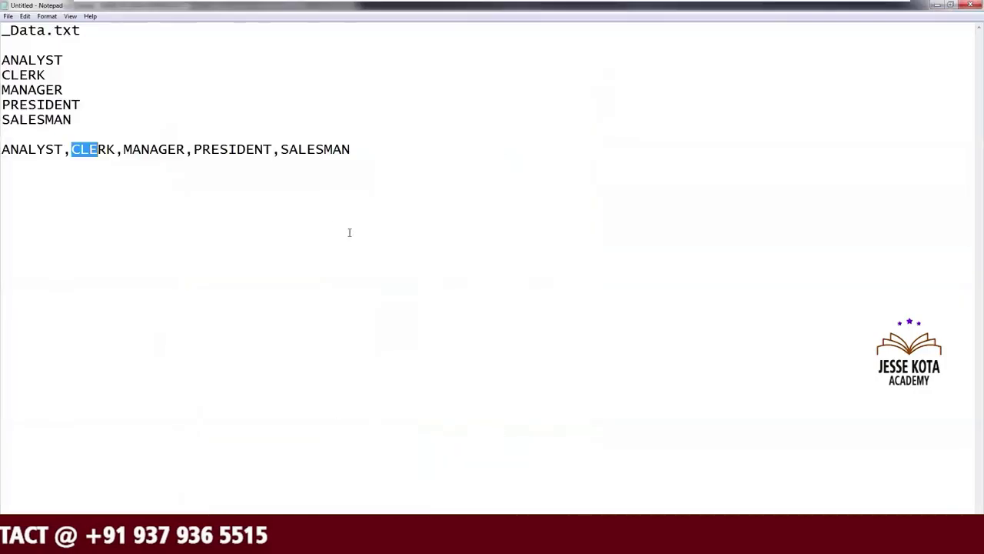
pyautogui.click(950, 5)
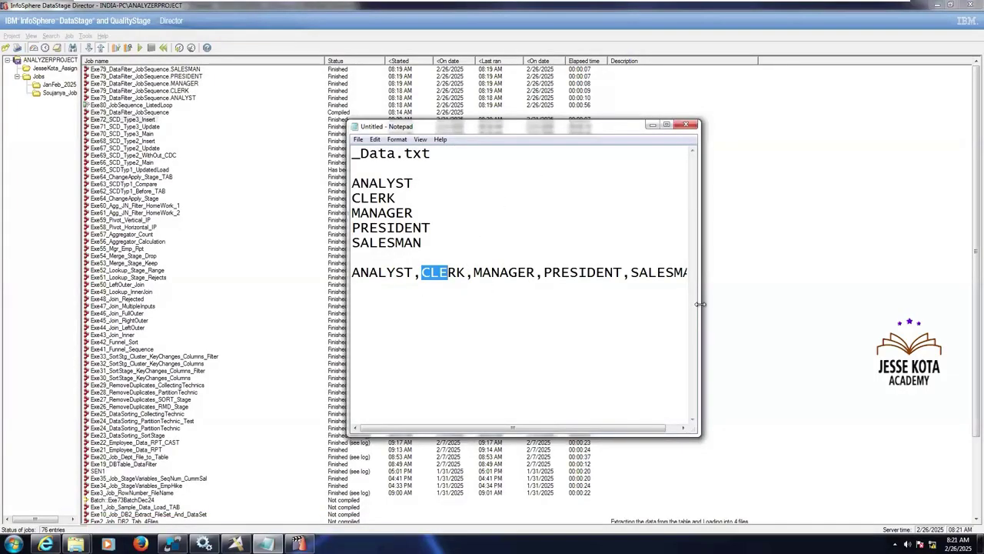
pyautogui.moveTo(700, 298); pyautogui.dragTo(832, 298)
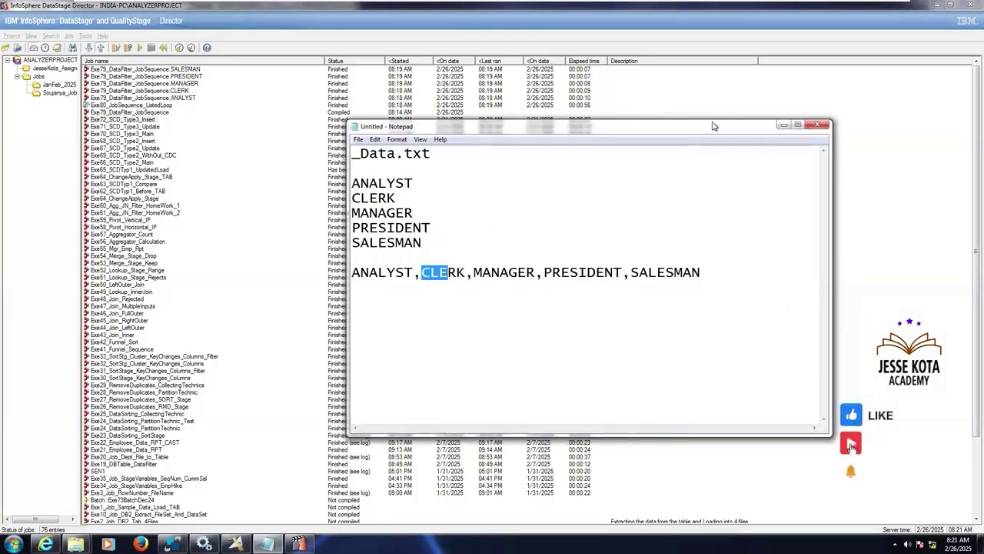
pyautogui.click(782, 125)
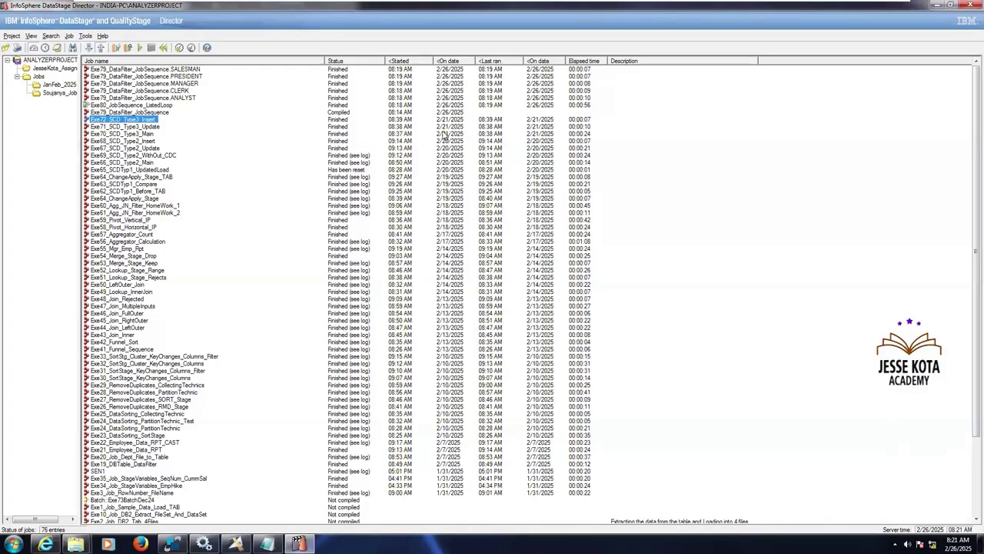
# - Leave DataStage for the DataStage_Assignment Sheet in Excel and review the job filter, list looping and Numeric loop readyness assignments
pyautogui.click(235, 545)
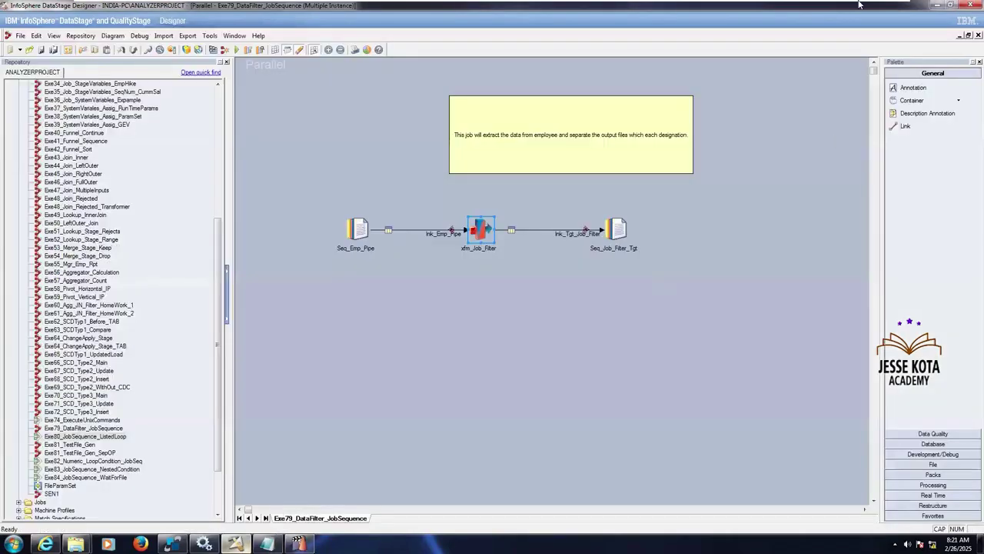
pyautogui.click(862, 10)
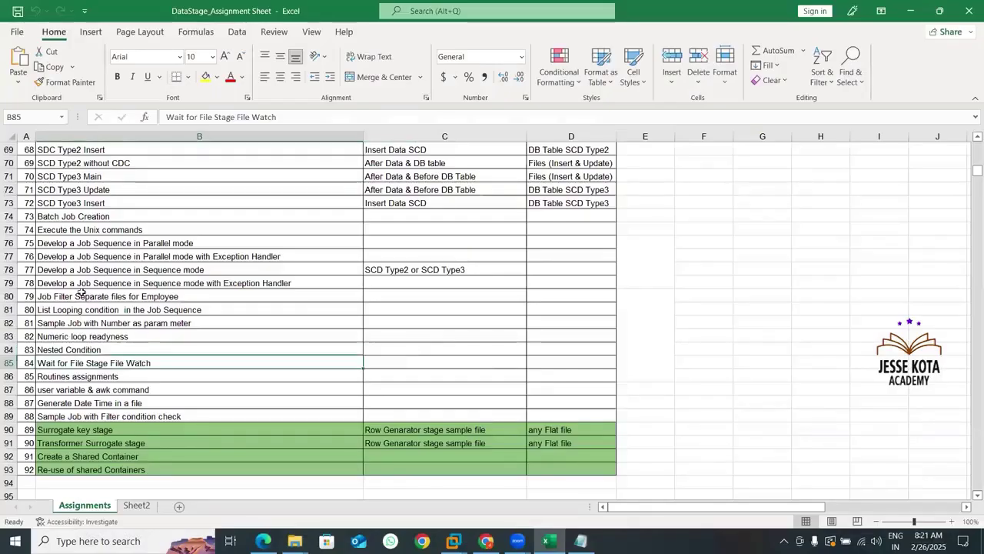
pyautogui.moveTo(81, 296); pyautogui.dragTo(568, 303)
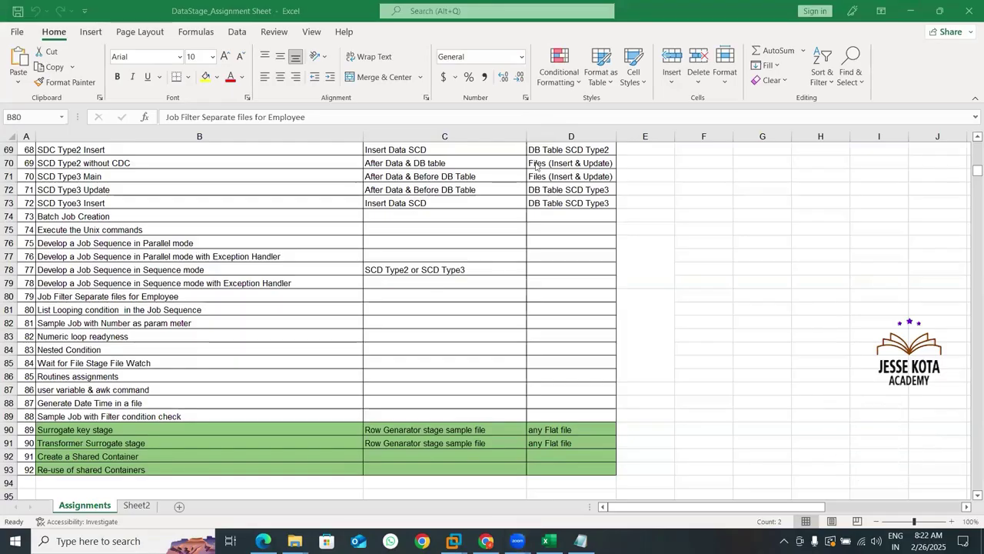
pyautogui.click(139, 335)
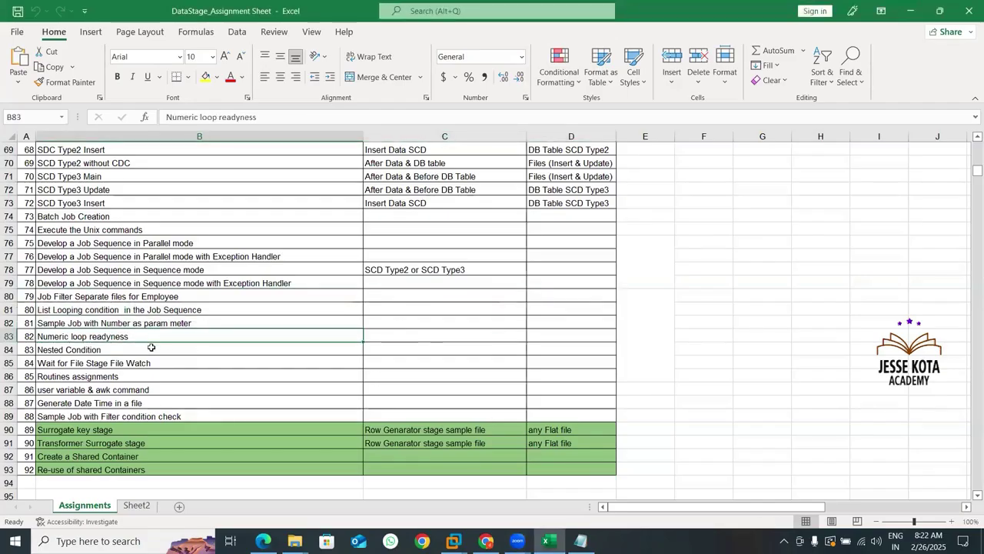